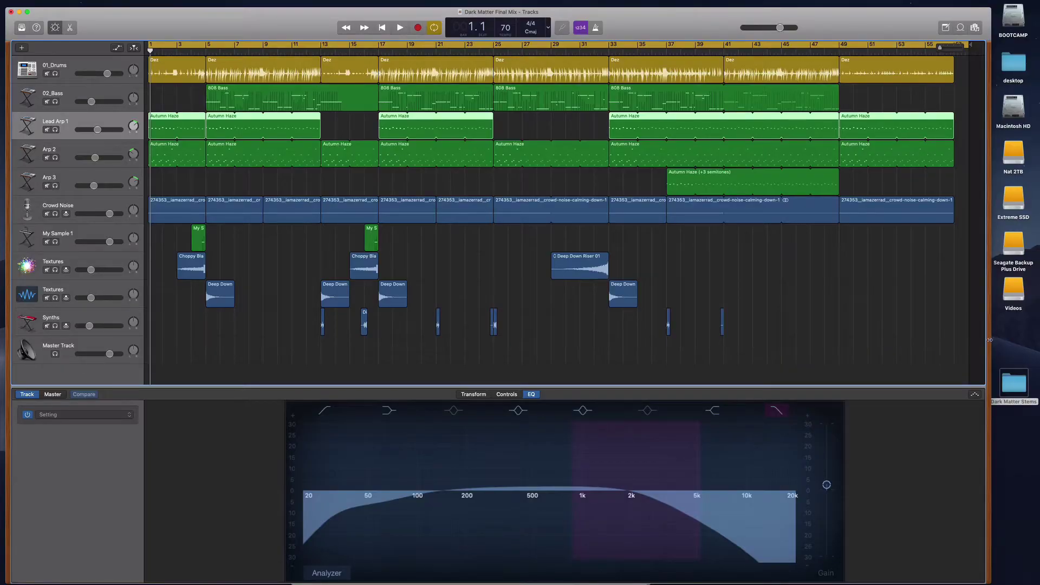
Step: Narrow the Dark Matter Final Mix window by dragging its right edge slightly left
left_click_drag(989, 339, 980, 340)
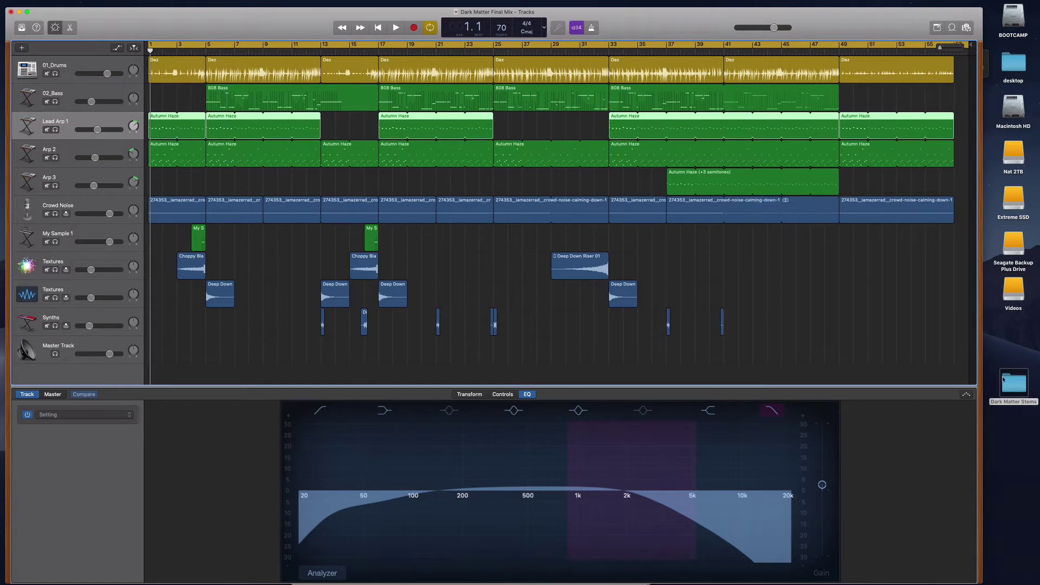
Step: Select the Dark Matter Stems folder on the desktop
left_click(1013, 385)
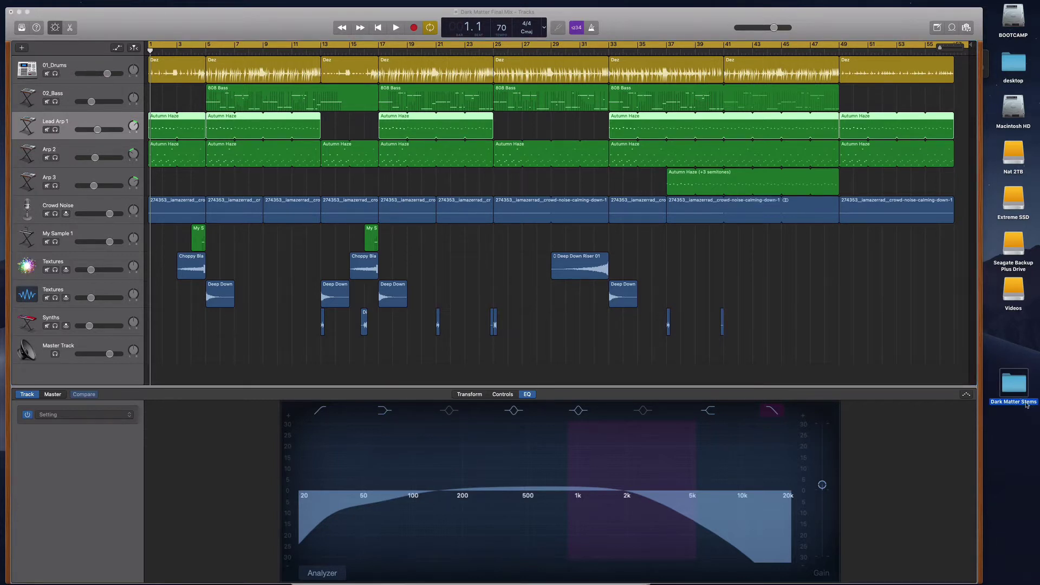
left_click(1018, 347)
left_click(1020, 389)
Step: Rename the tracks to 01_Drums and 02_Bass, then select the Lead Arp 1 track
double_click(55, 66)
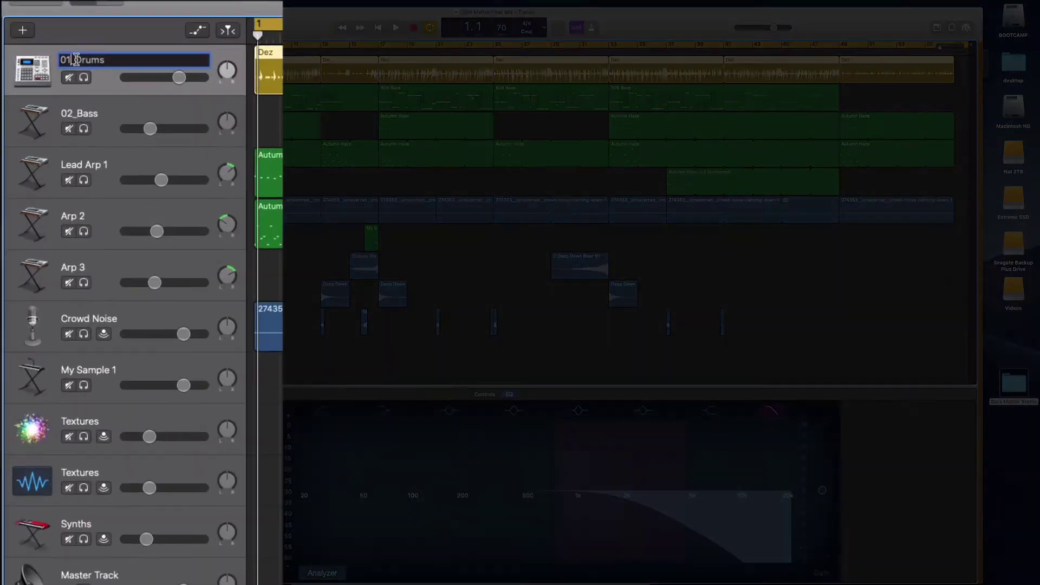
double_click(71, 113)
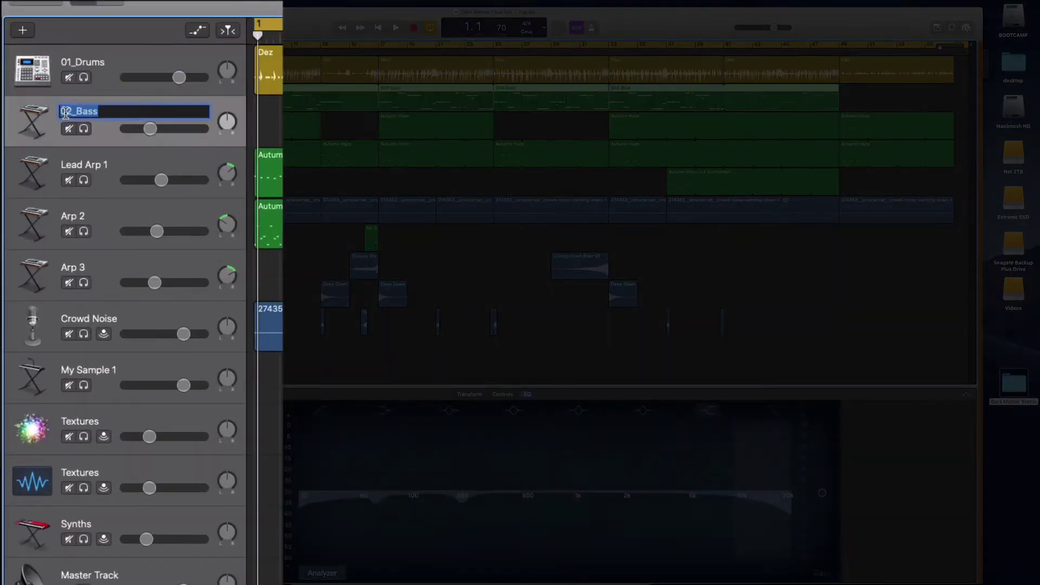
left_click(84, 173)
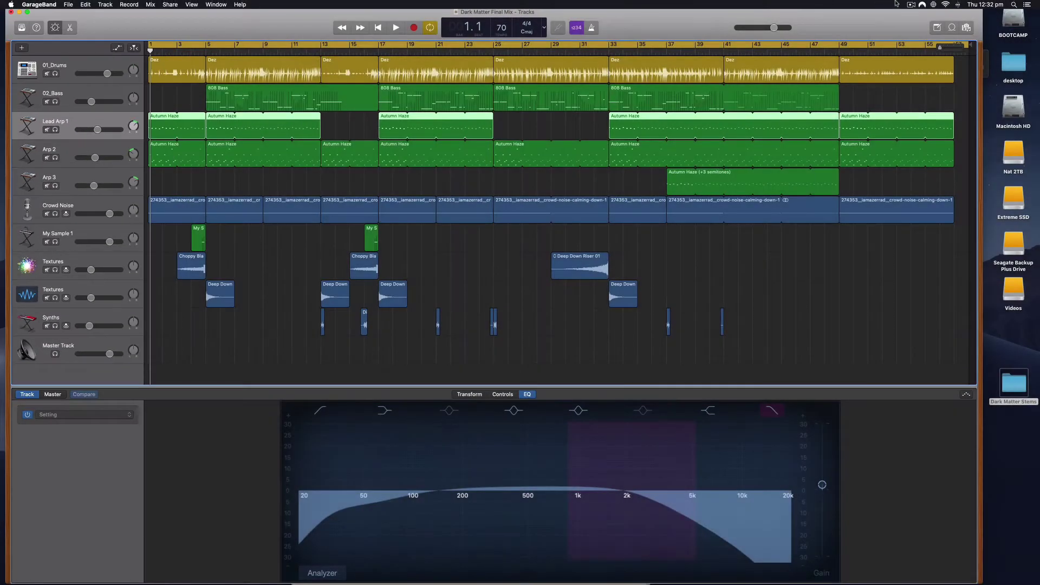
left_click(910, 5)
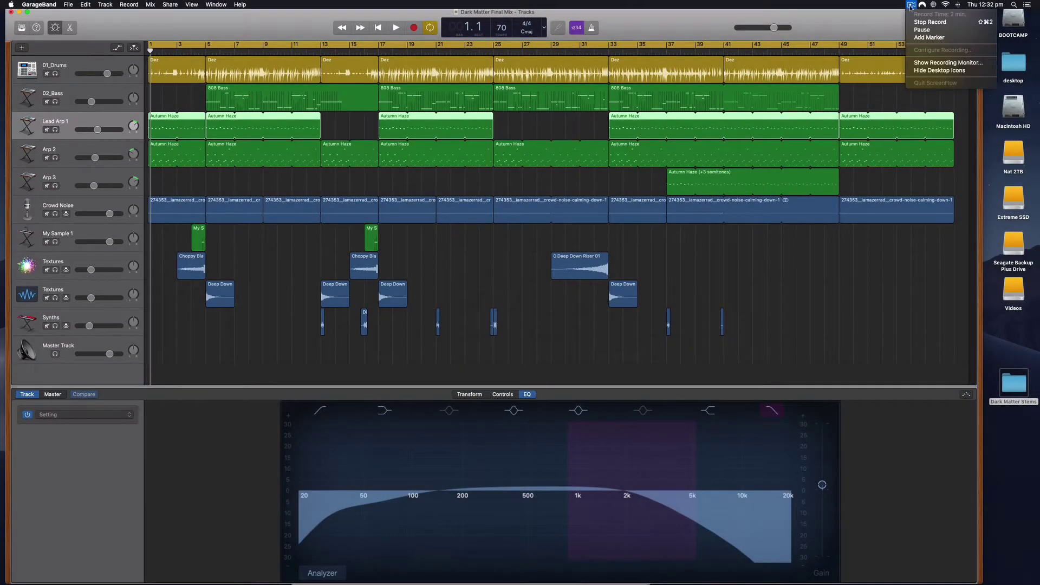
Step: Select the 01_Drums track in the track list
left_click(917, 30)
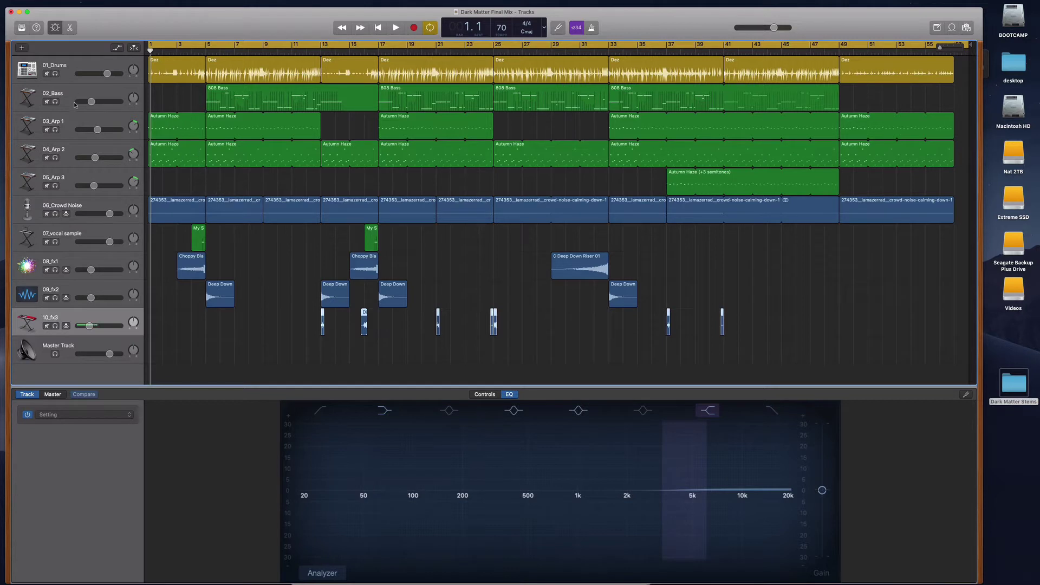
left_click(88, 72)
key("Down")
key("Down")
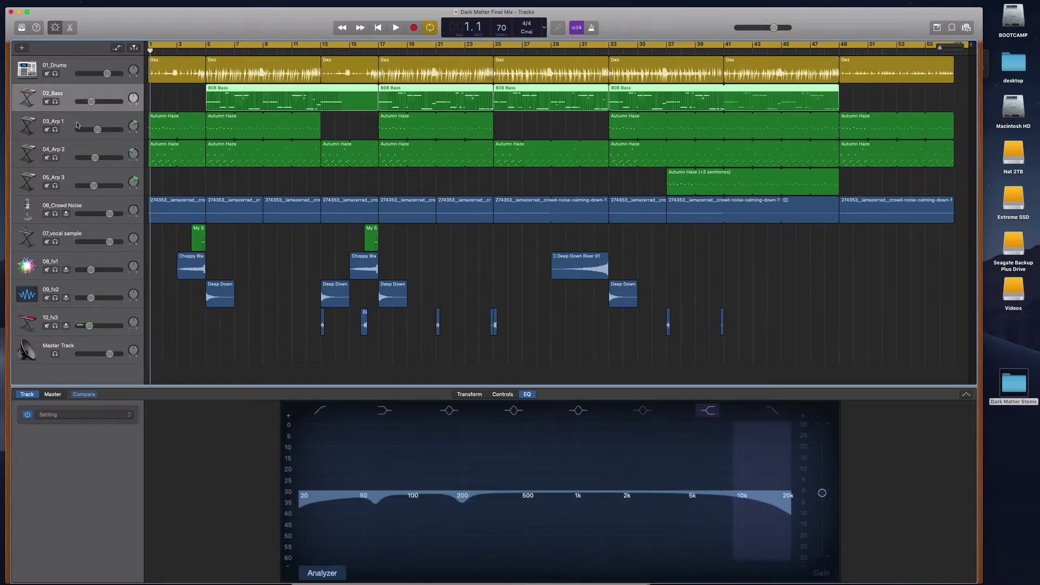
left_click(80, 70)
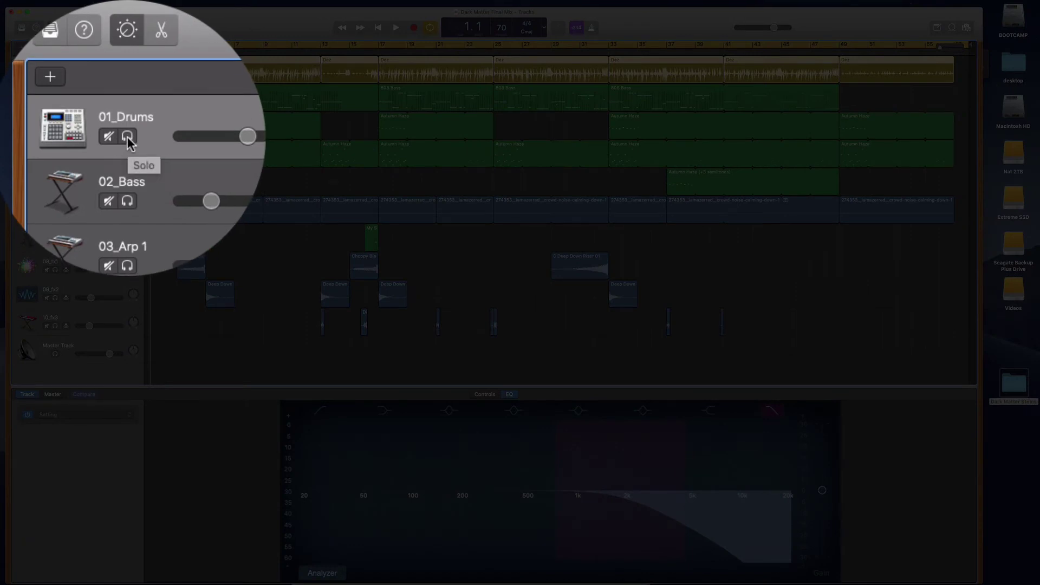
Step: Try soloing Drums, Bass and Arp 1, leave only 01_Drums soloed, and play the song
left_click(128, 137)
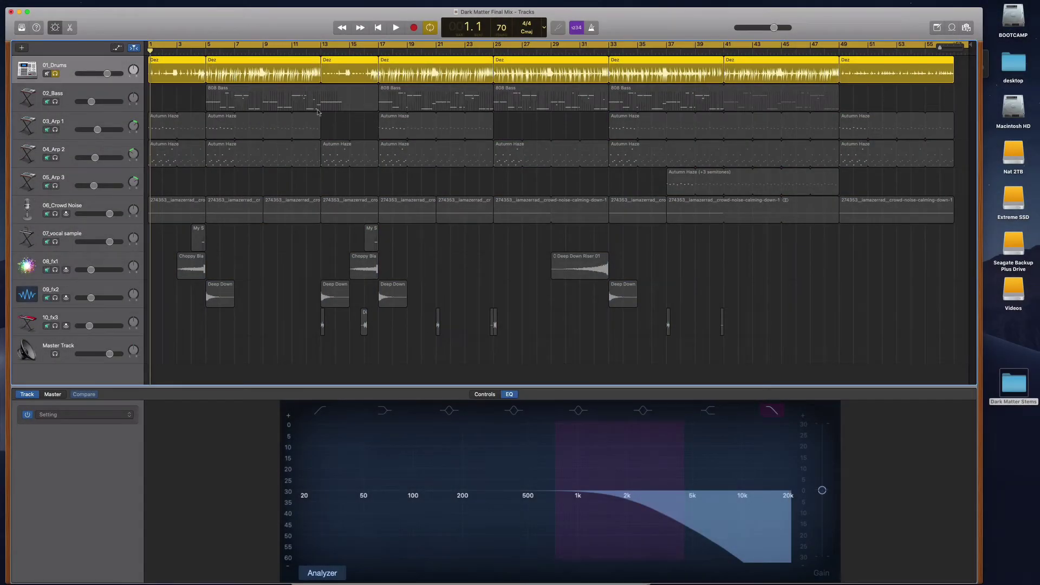
left_click(55, 73)
left_click(55, 101)
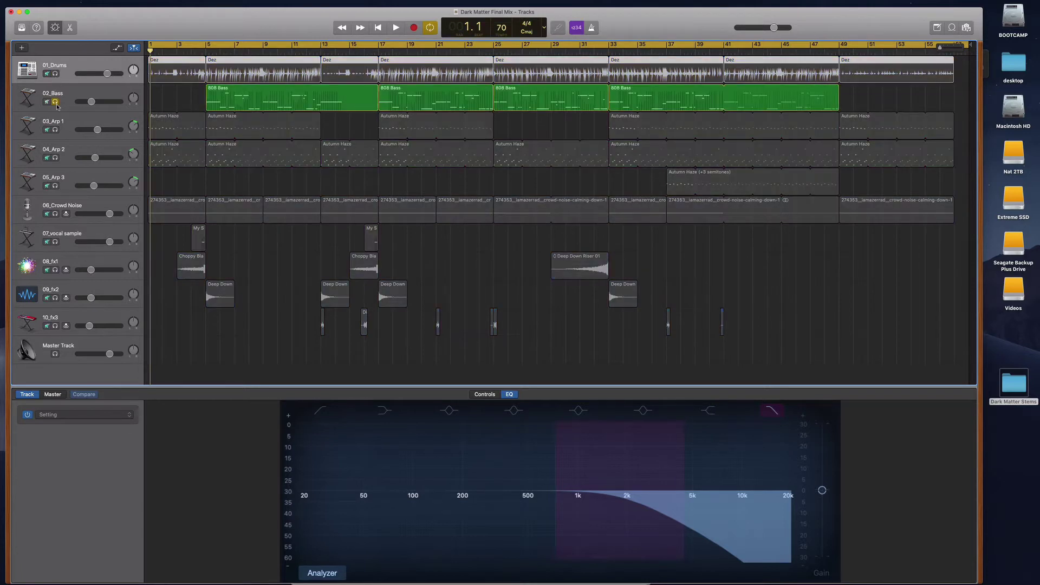
left_click(55, 130)
left_click(55, 130)
left_click(55, 102)
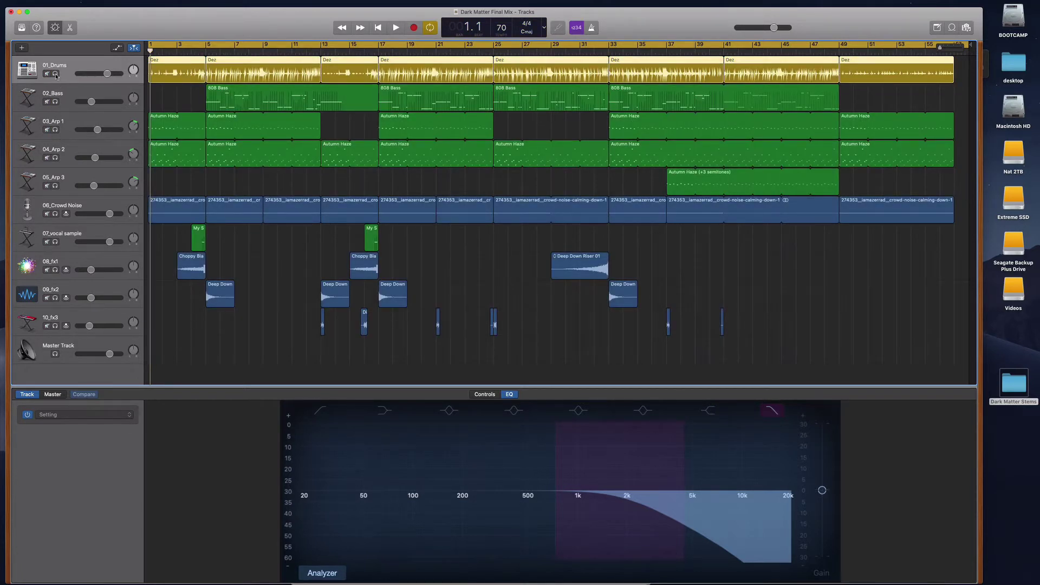
left_click(55, 75)
key("space")
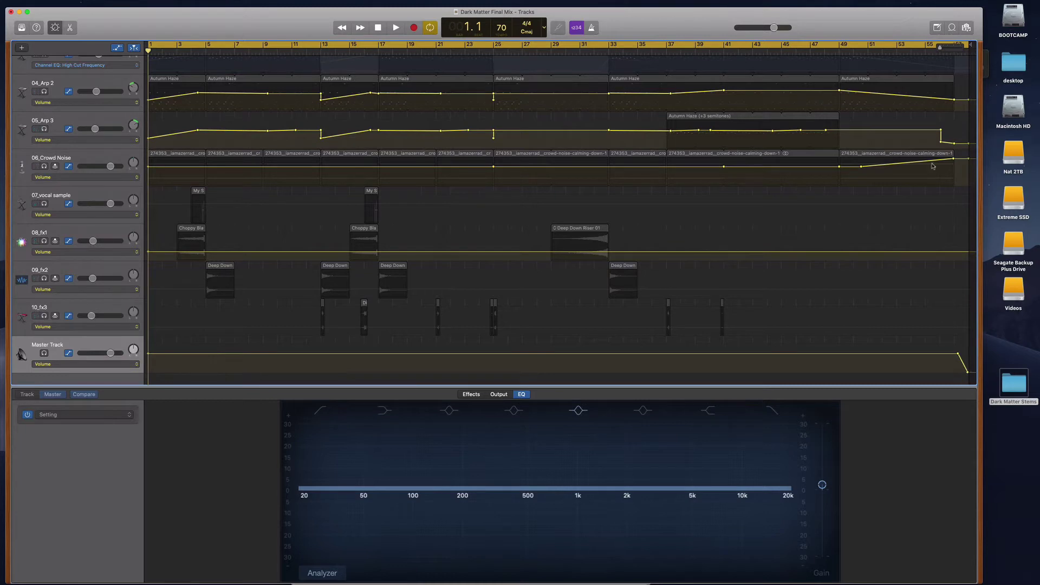
Step: End the cycle range at bar 51, unsolo 01_Drums and hide the automation lanes
mouse_move(968, 44)
left_mouse_down()
mouse_move(886, 45)
mouse_move(969, 44)
left_mouse_up()
scroll(657, 302, "up", 5)
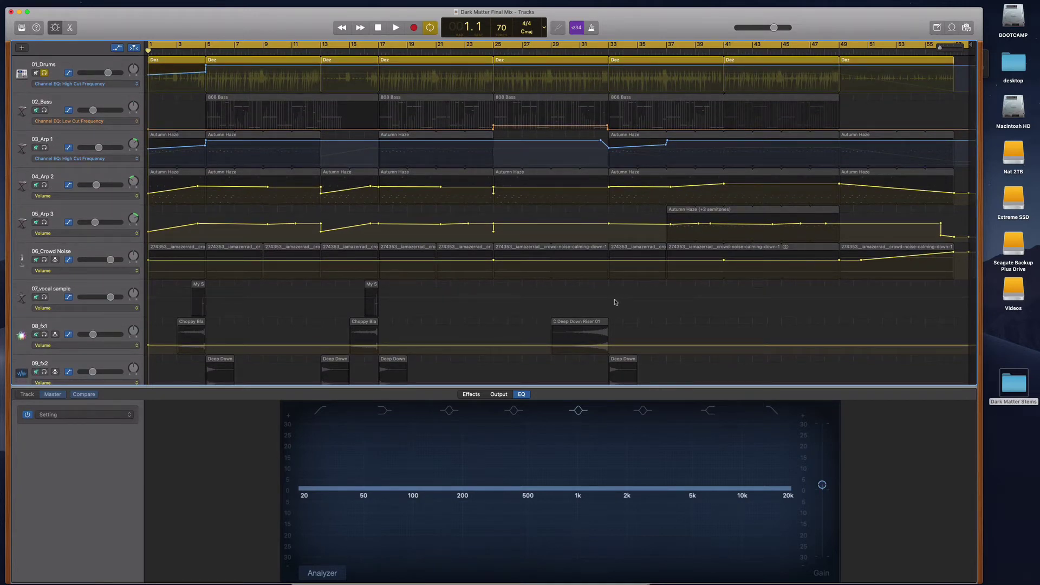
left_click(45, 73)
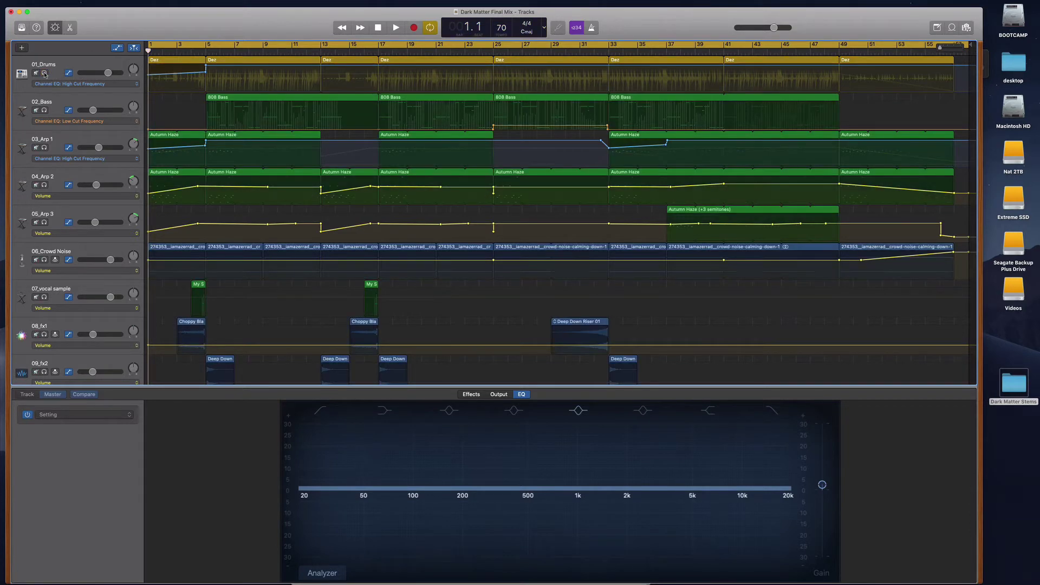
key("a")
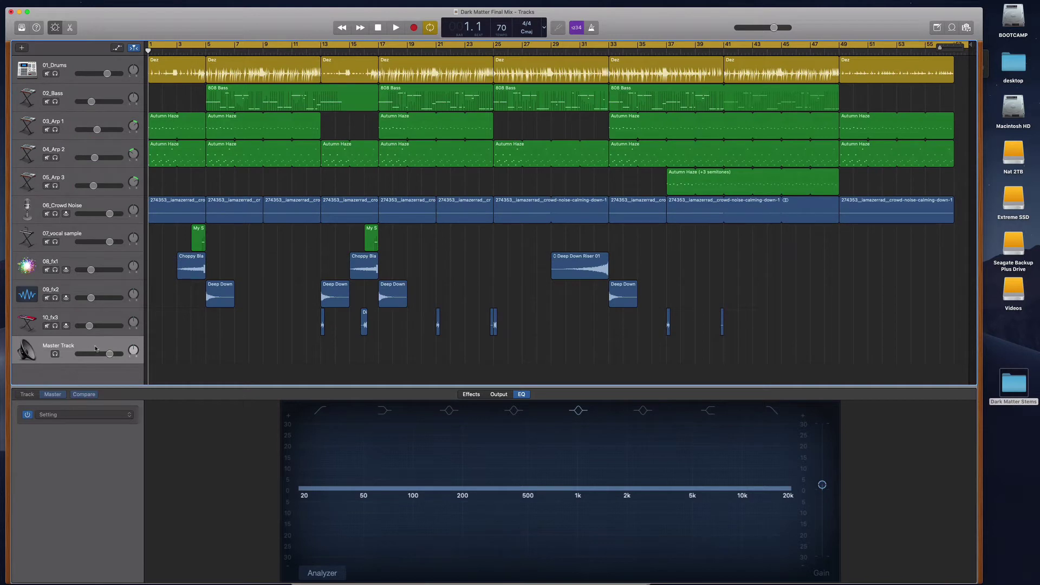
Step: Switch the Master Track effects view from Master Echo to Master Reverb, then solo 01_Drums
left_click(467, 395)
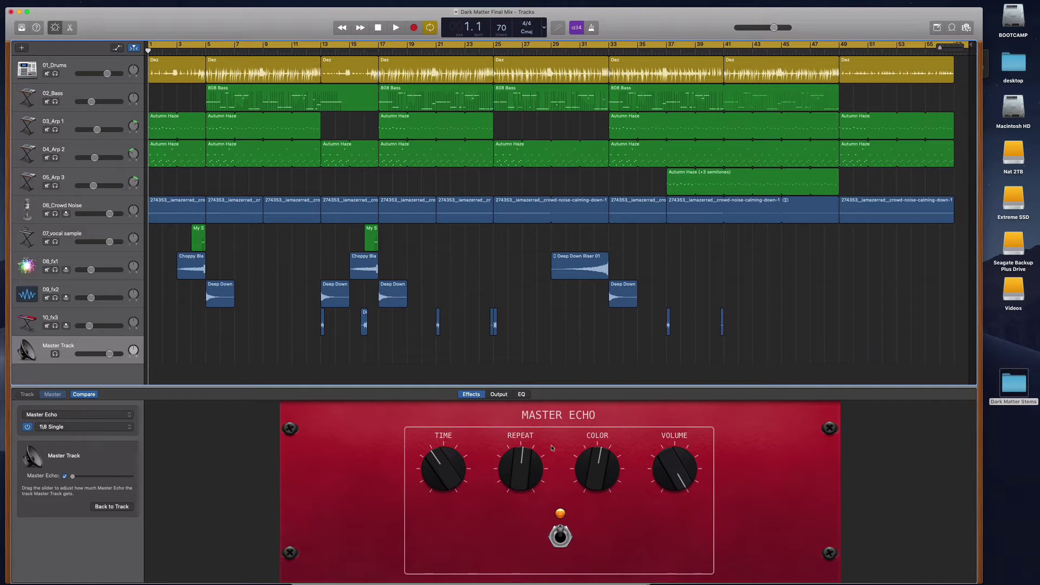
left_click(61, 415)
left_click(63, 424)
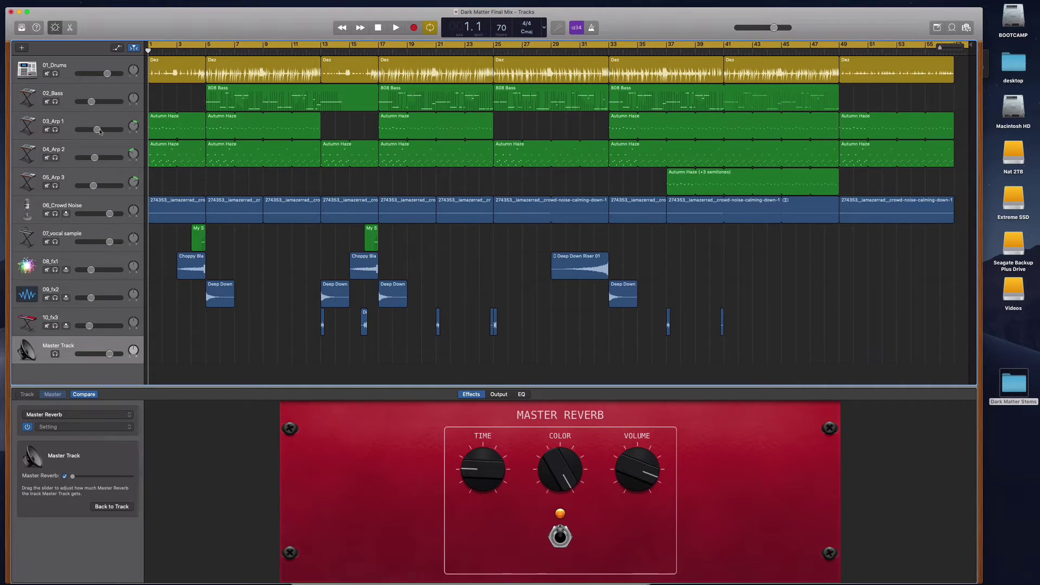
left_click(68, 81)
key("s")
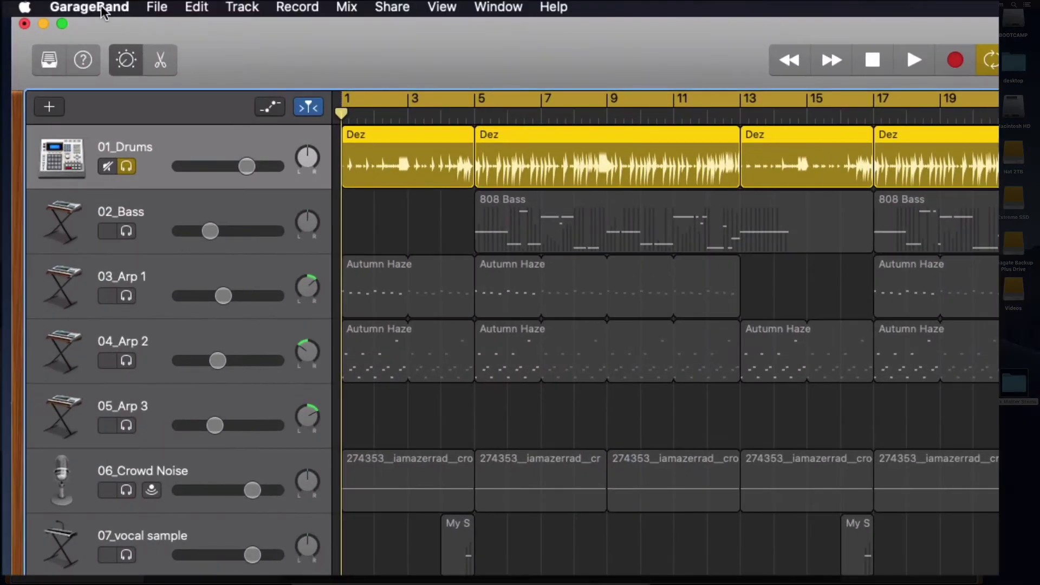
left_click(108, 7)
left_click(111, 60)
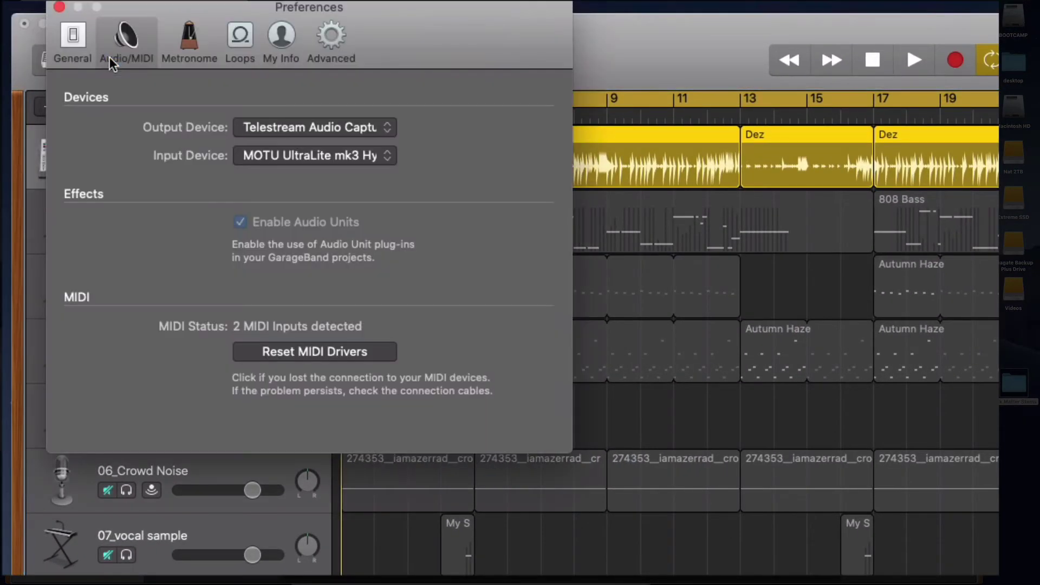
left_click(331, 42)
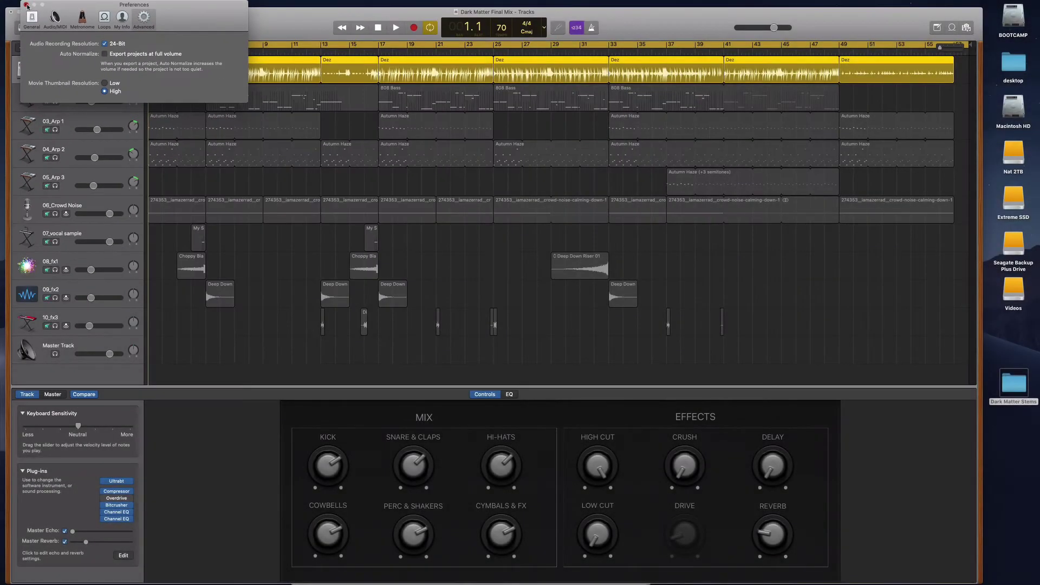
left_click(48, 6)
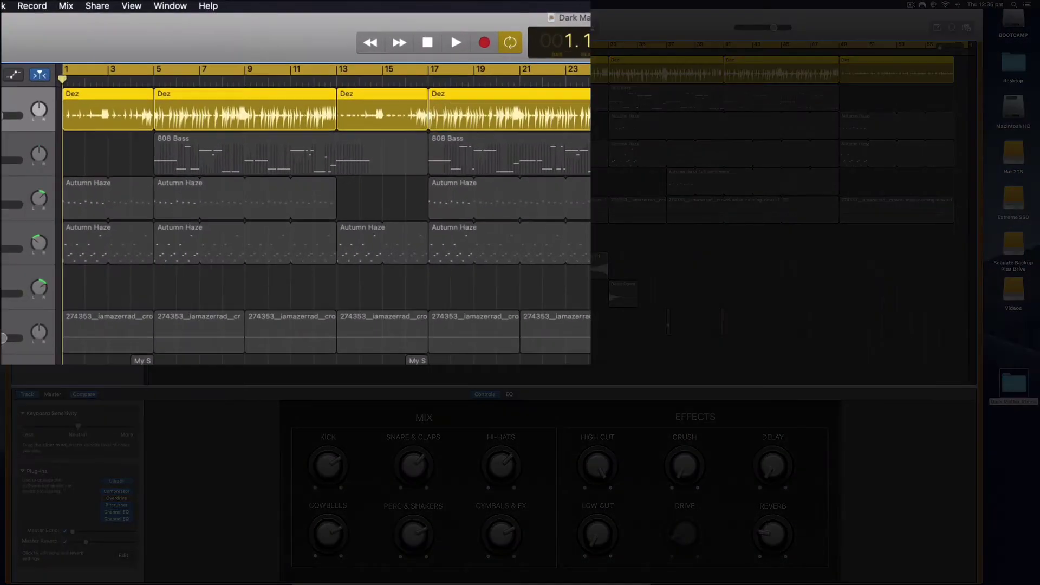
Step: Export the song to disk as 24-bit WAVE '01_Drums' into Desktop > Dark Matter Stems
left_click(169, 4)
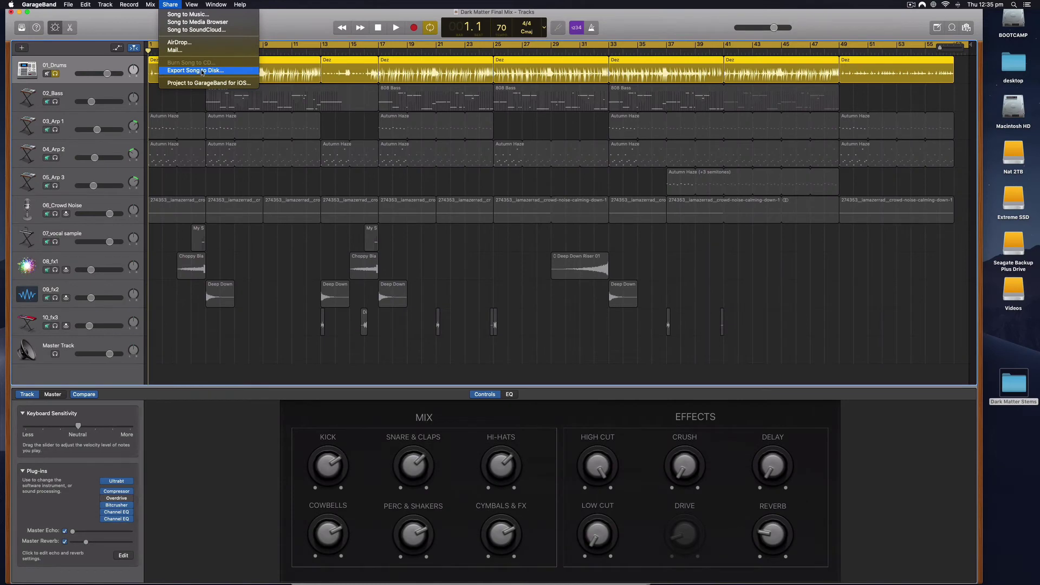
left_click(202, 71)
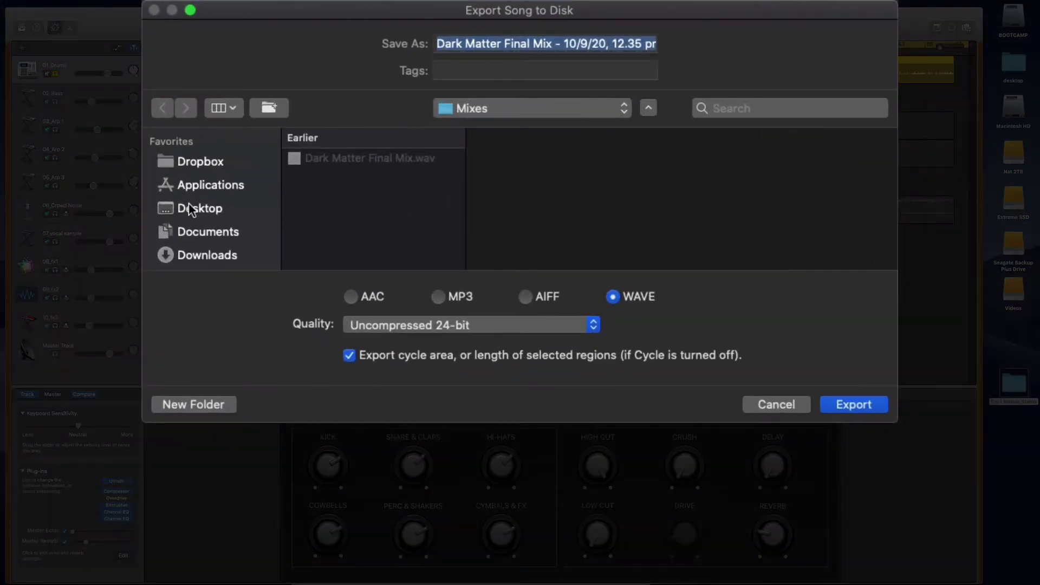
left_click(190, 209)
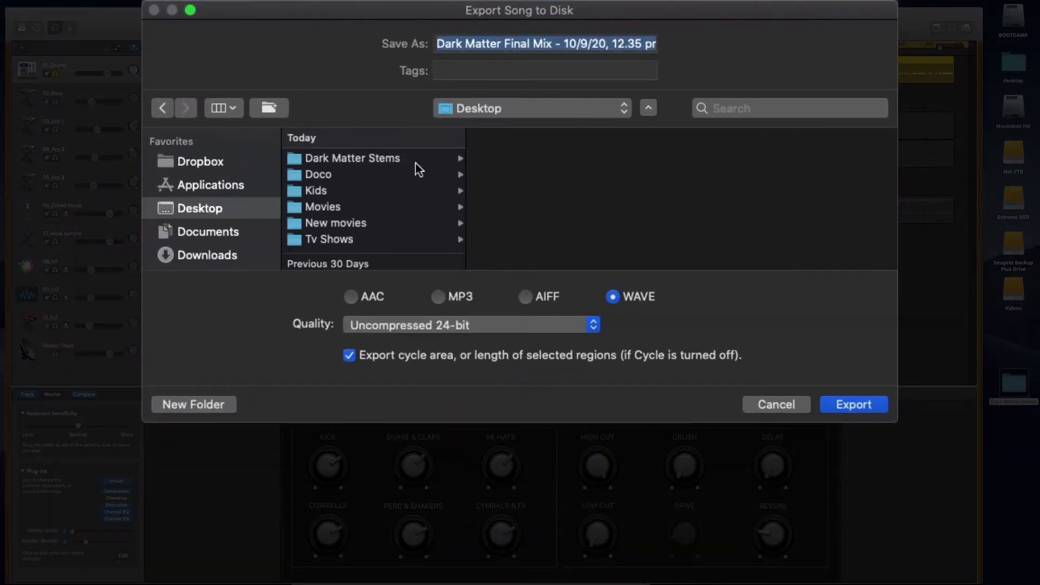
left_click(399, 159)
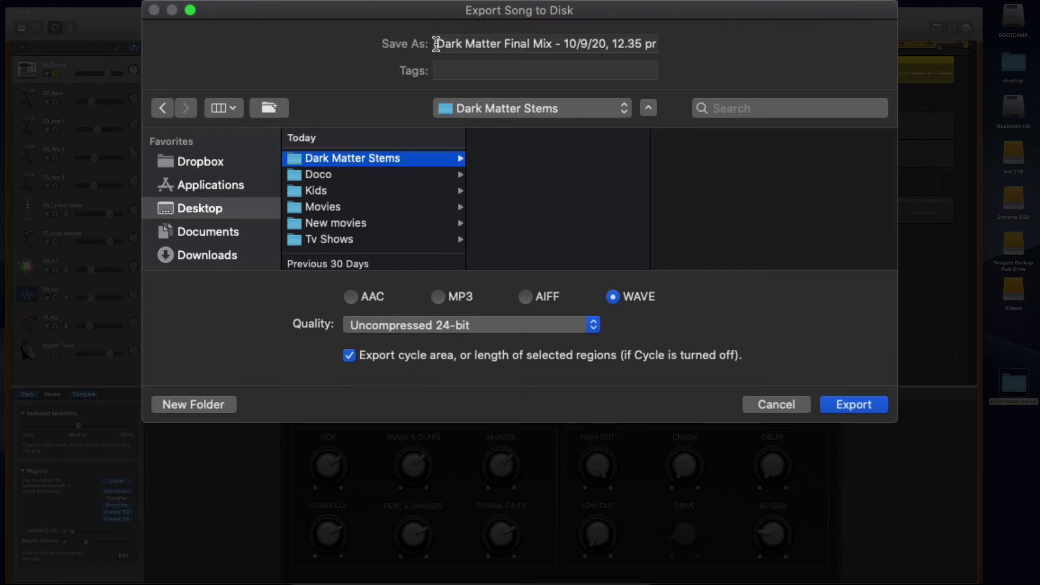
left_click_drag(435, 43, 732, 46)
type("01_")
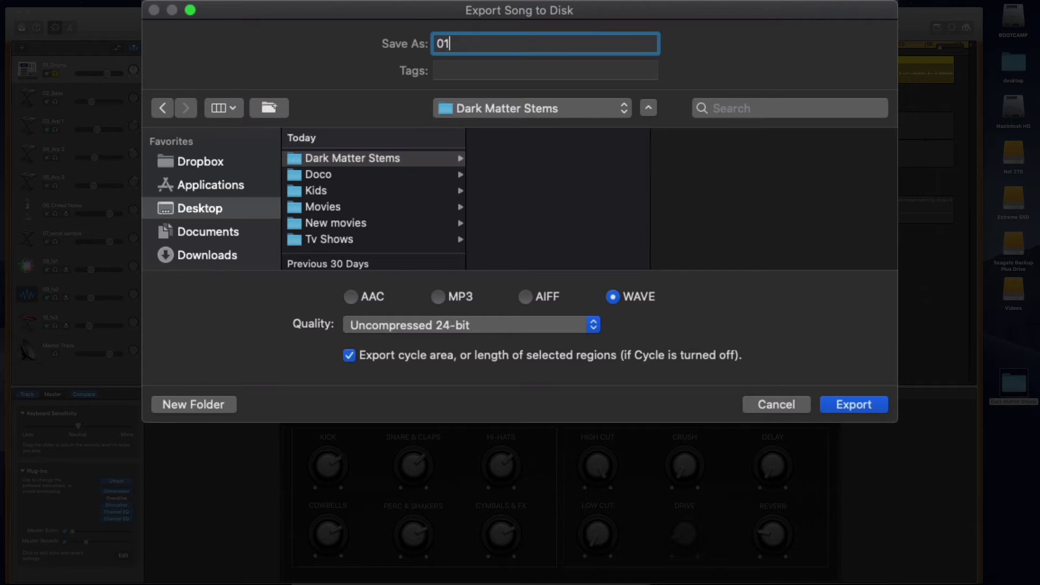
type("Drums")
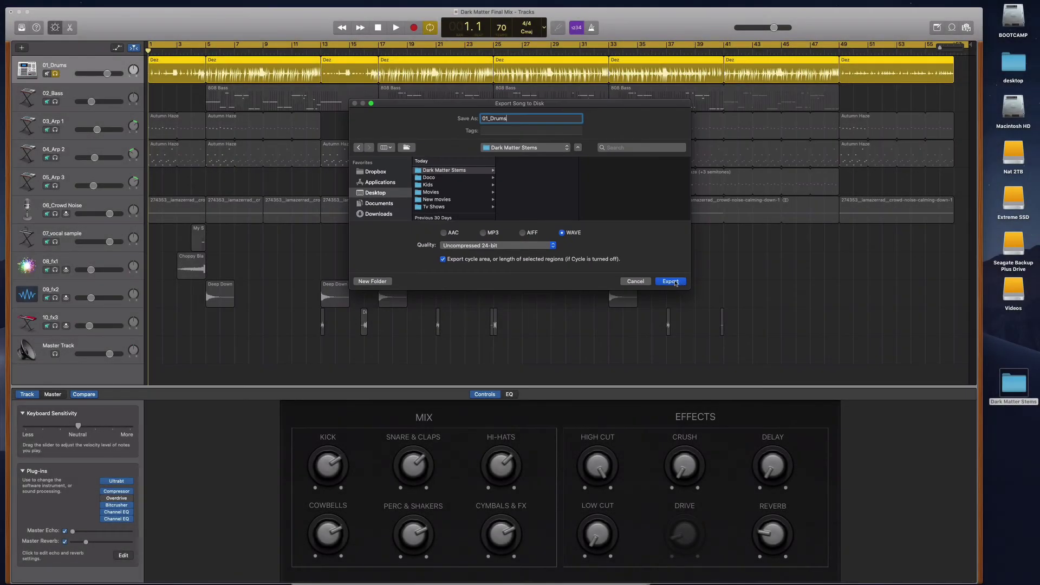
left_click(670, 281)
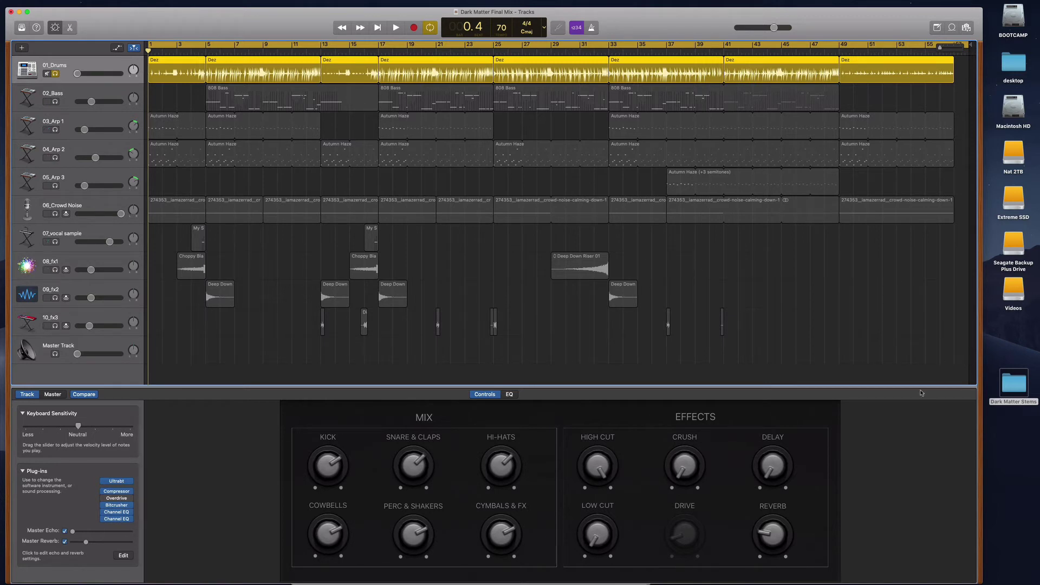
Step: Preview 01_Drums.wav from the Dark Matter Stems folder in Quick Look, skipping ahead
double_click(1013, 385)
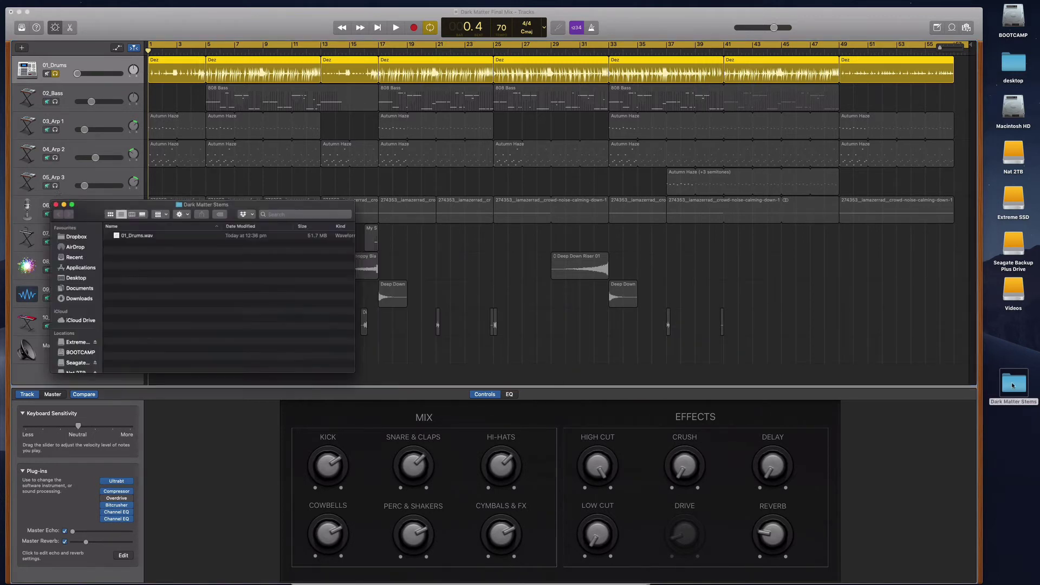
left_click(122, 237)
key("space")
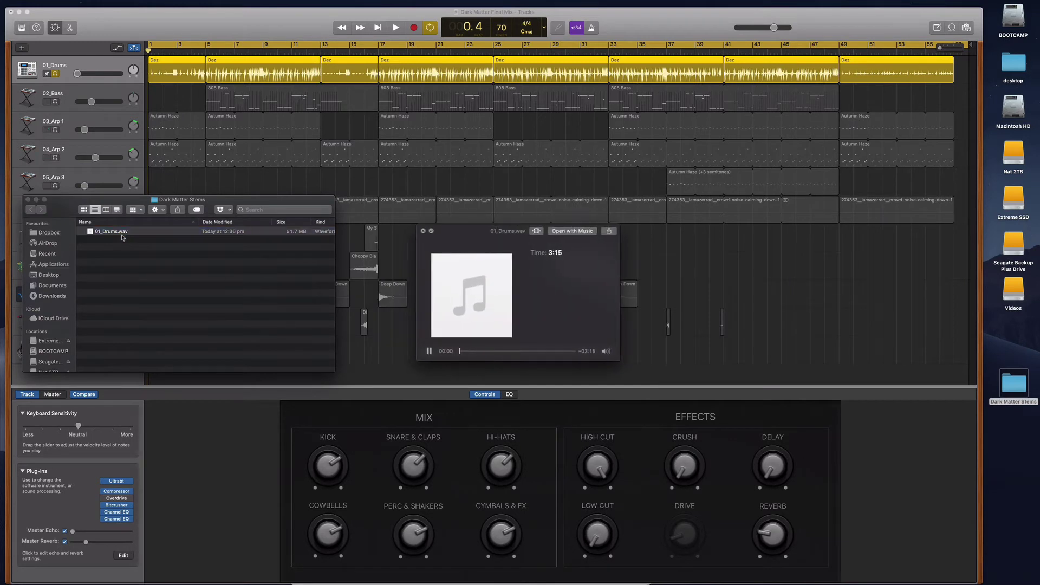
left_click(490, 352)
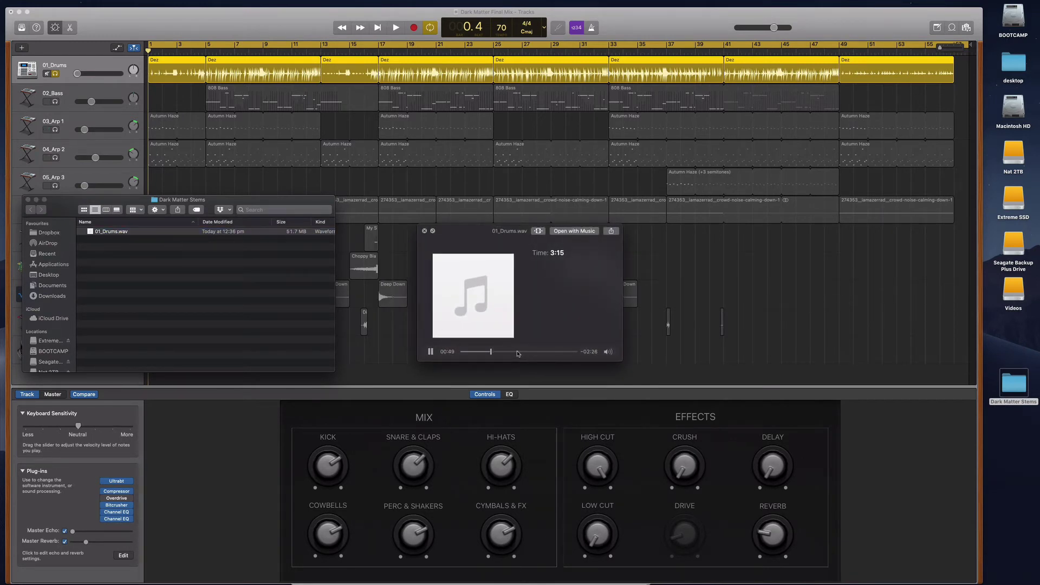
left_click(518, 352)
key("space")
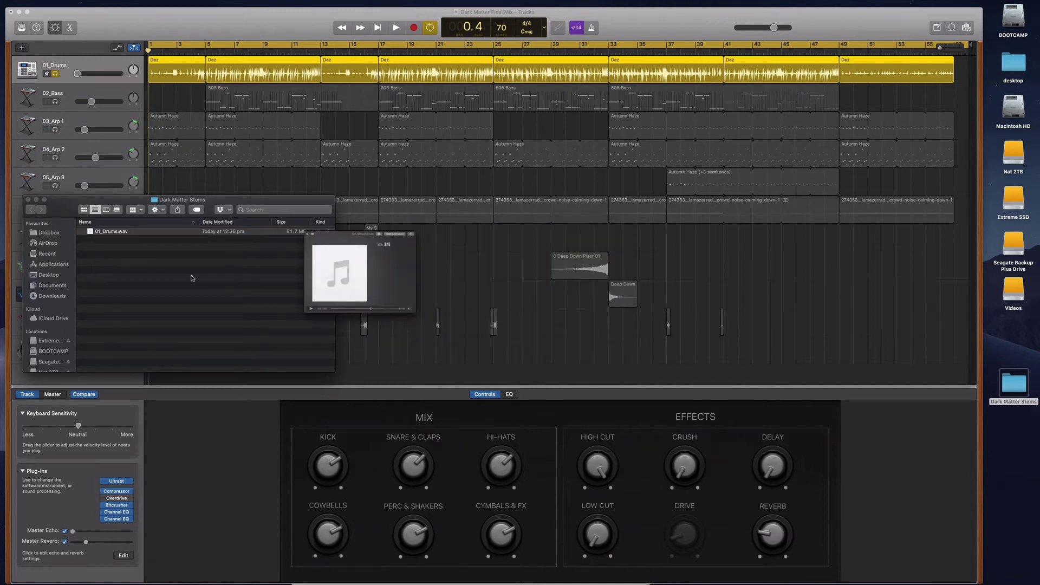
Step: Minimize the Finder window and solo 02_Bass in place of 01_Drums
left_click(36, 200)
left_click(55, 101)
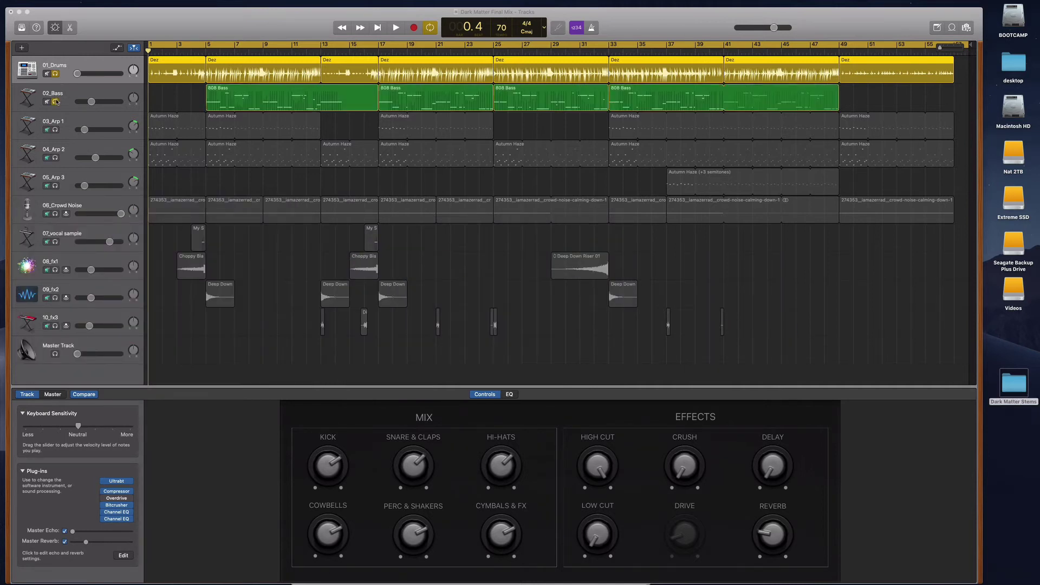
left_click(55, 74)
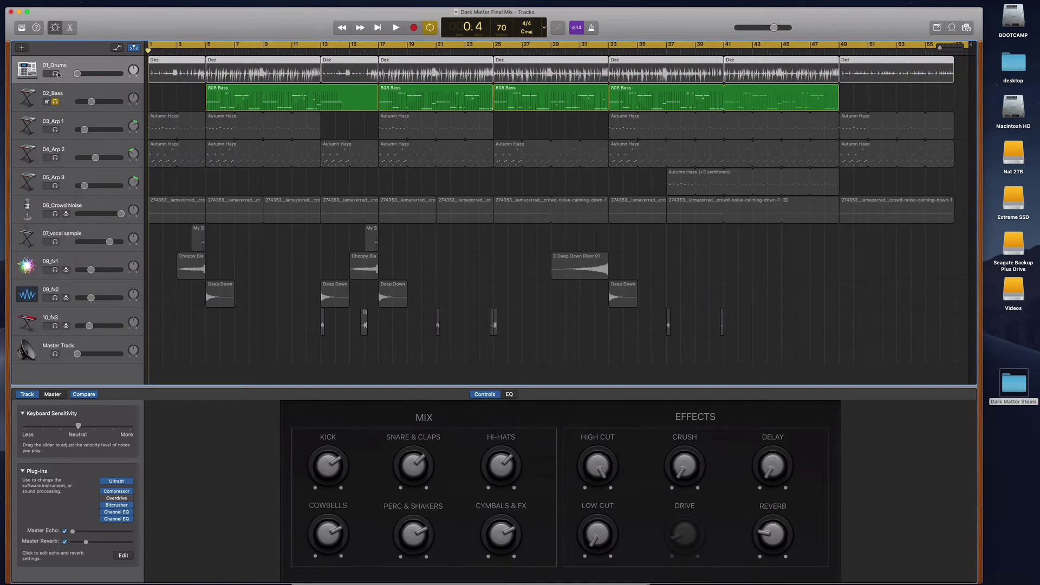
Step: Export the soloed bass to disk as WAVE '02_Bass' in the Dark Matter Stems folder
left_click(68, 4)
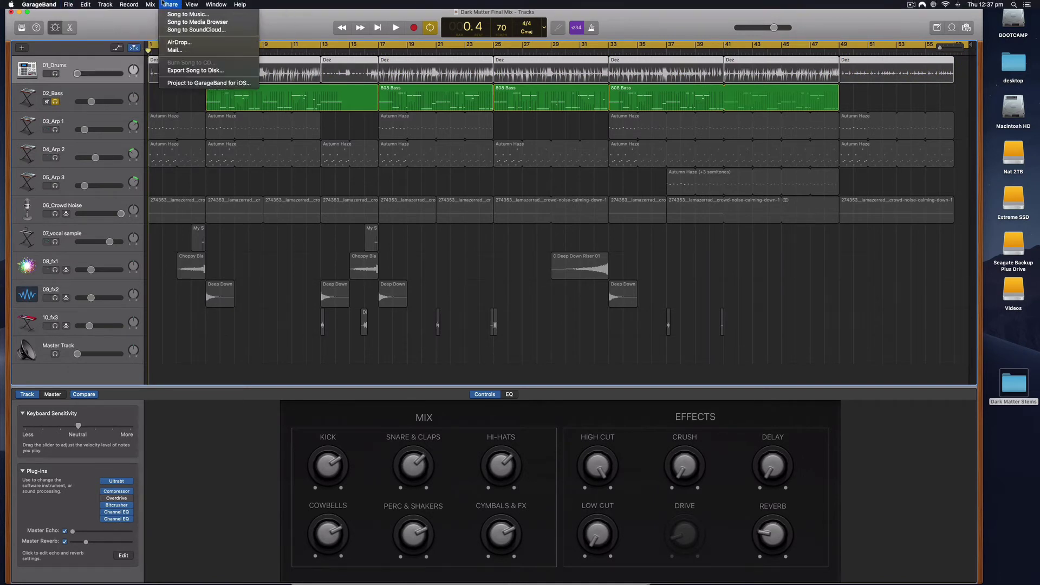
left_click(225, 98)
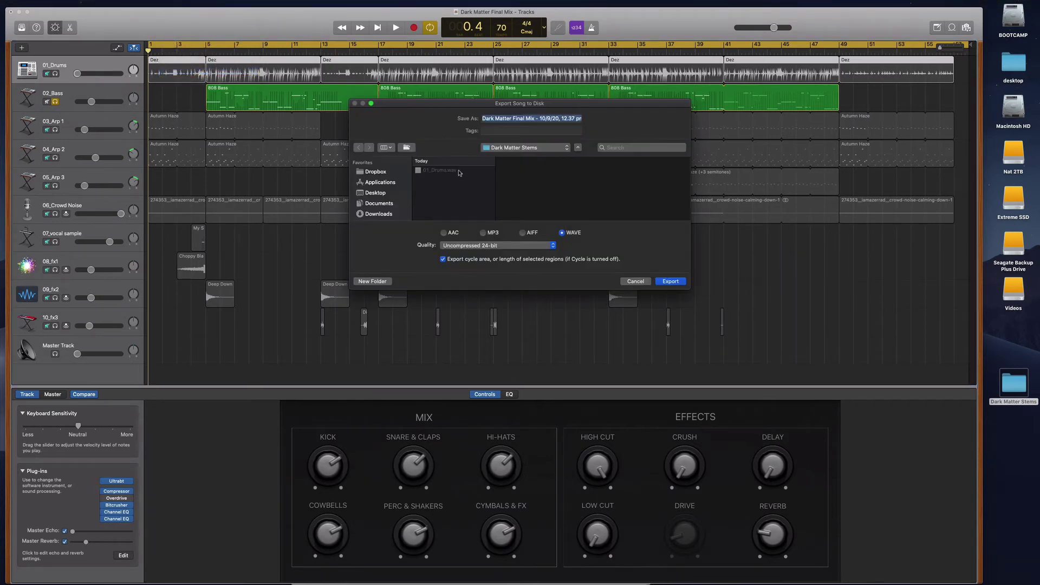
left_click(444, 171)
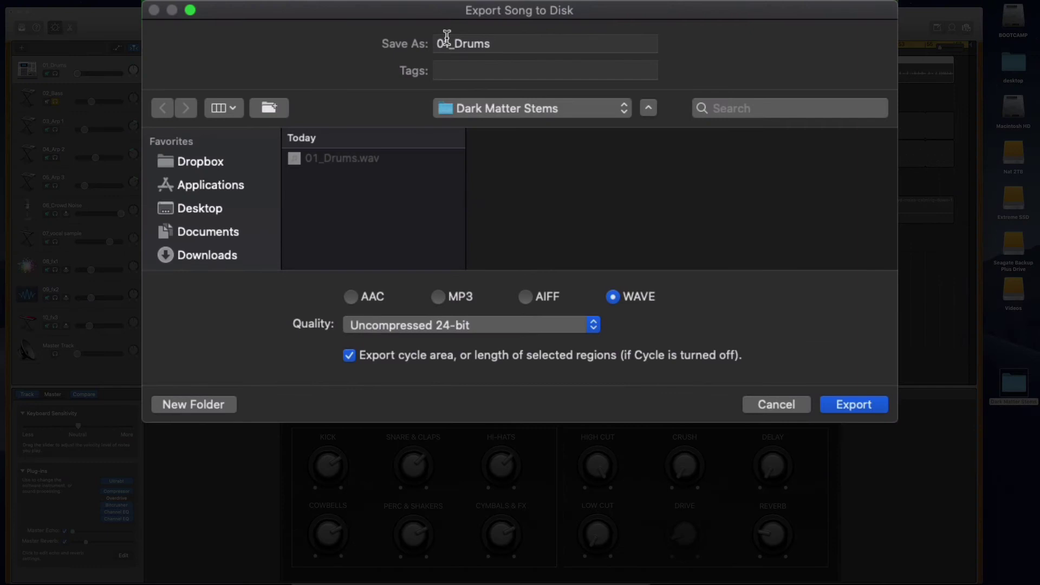
left_click_drag(464, 75, 492, 72)
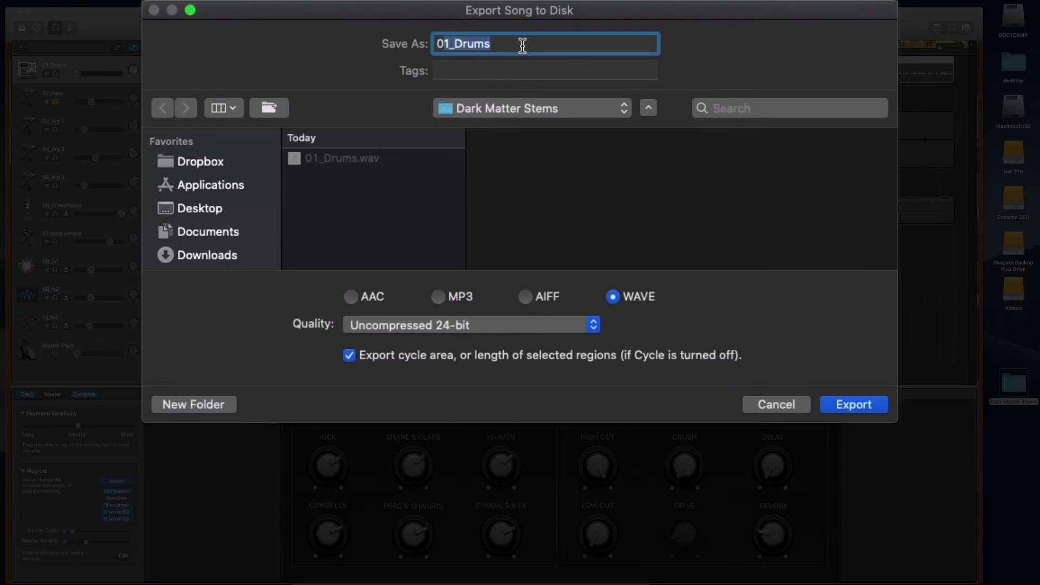
type("02_b")
key("BackSpace")
type("Bass")
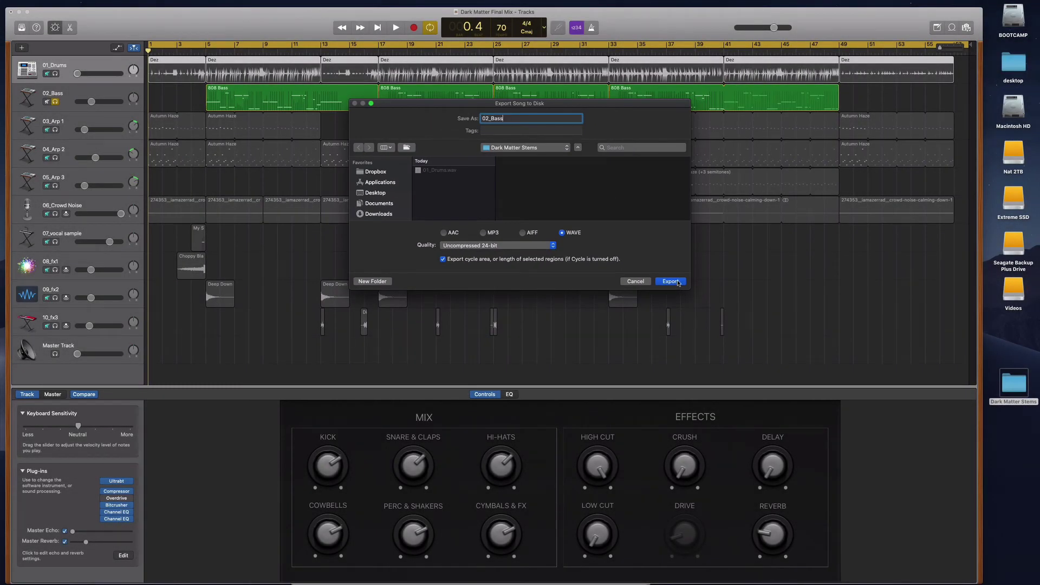
left_click(670, 281)
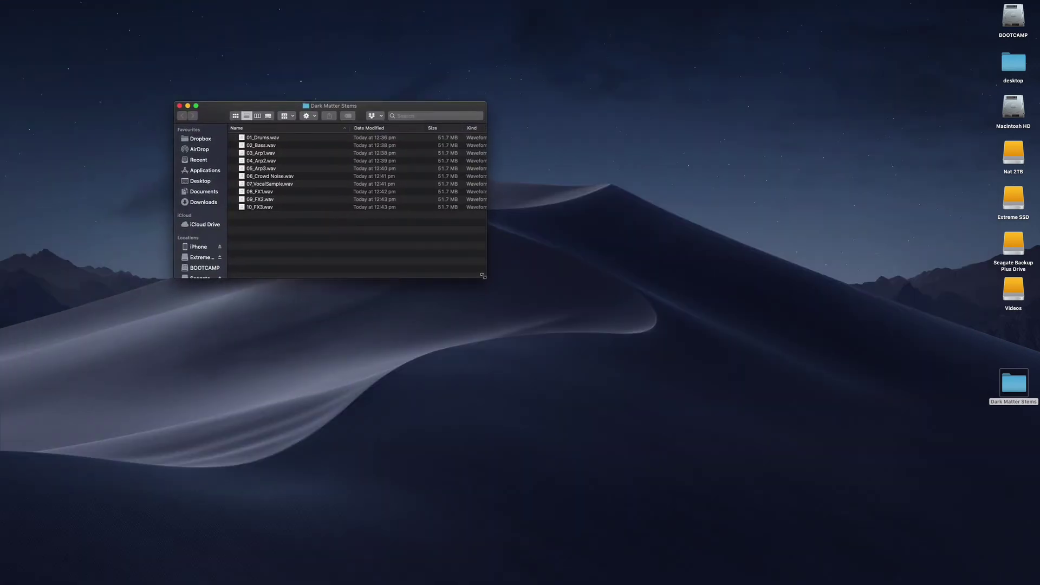
Step: Enlarge the Finder window, move Dark Matter Stems 2 to the desktop's top centre, and launch Ableton Live
left_click_drag(483, 276, 573, 334)
left_click(785, 263)
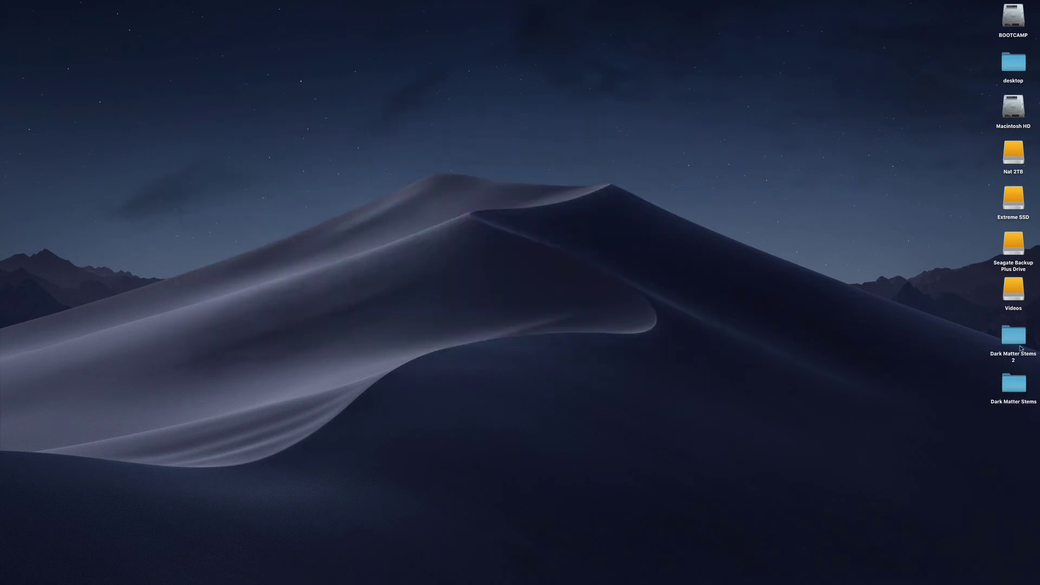
left_click_drag(1020, 348, 504, 162)
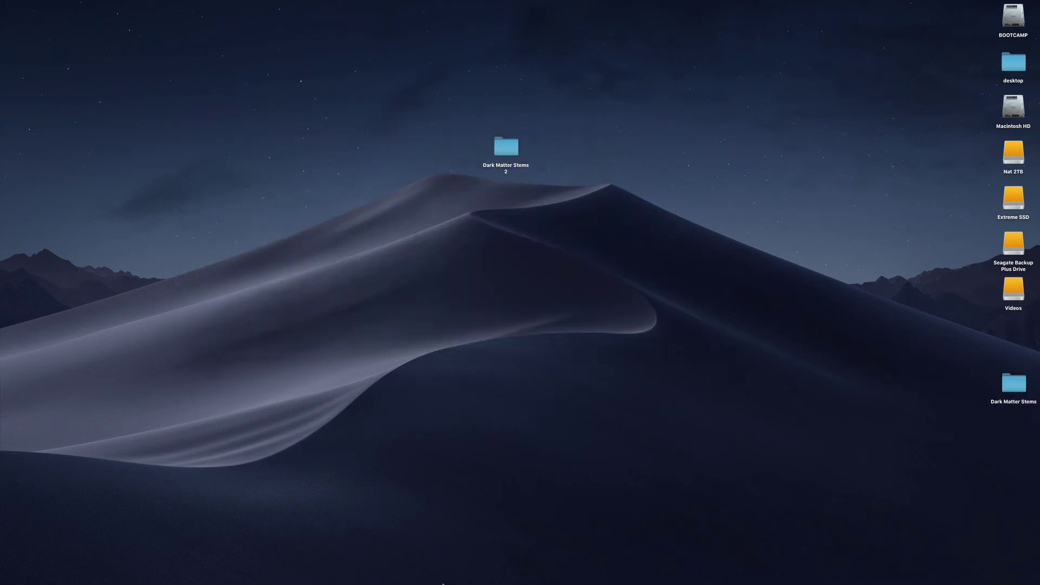
mouse_move(429, 574)
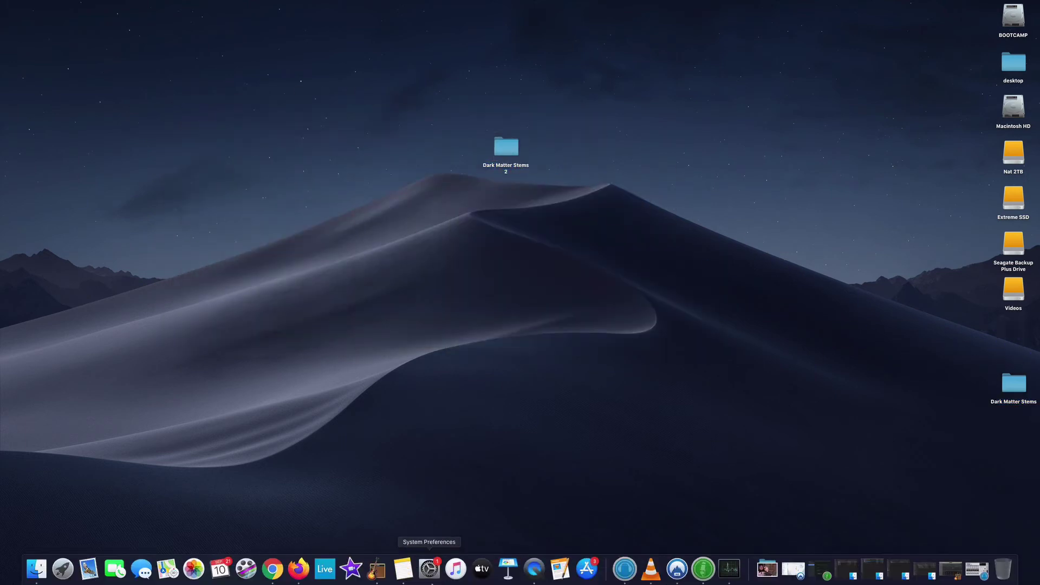
left_click(327, 571)
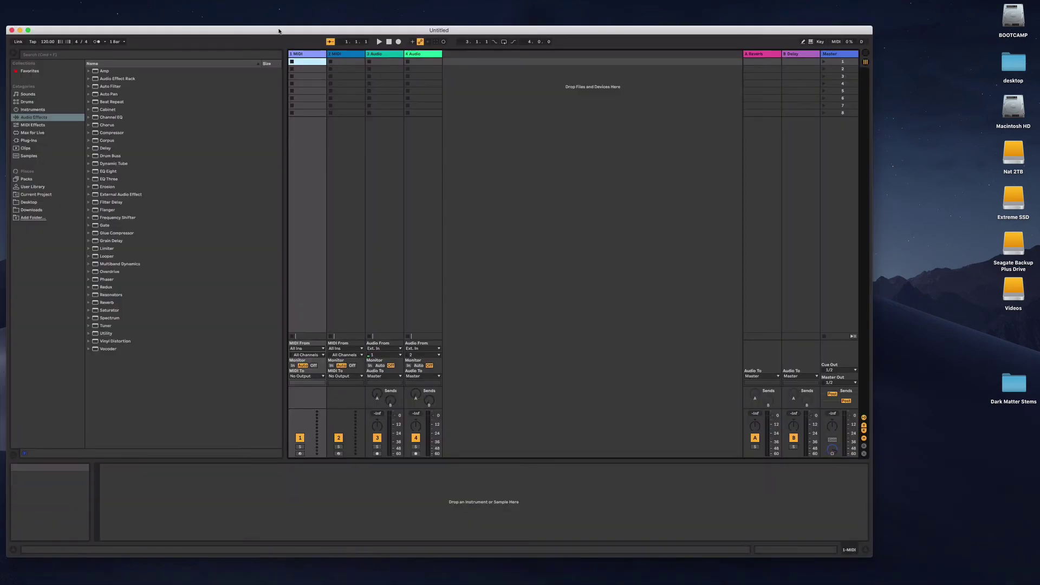
Step: Switch Live to Arrangement view, open Dark Matter Stems 2, and drag all ten WAV stems in
key("Tab")
left_click_drag(279, 31, 356, 206)
double_click(506, 147)
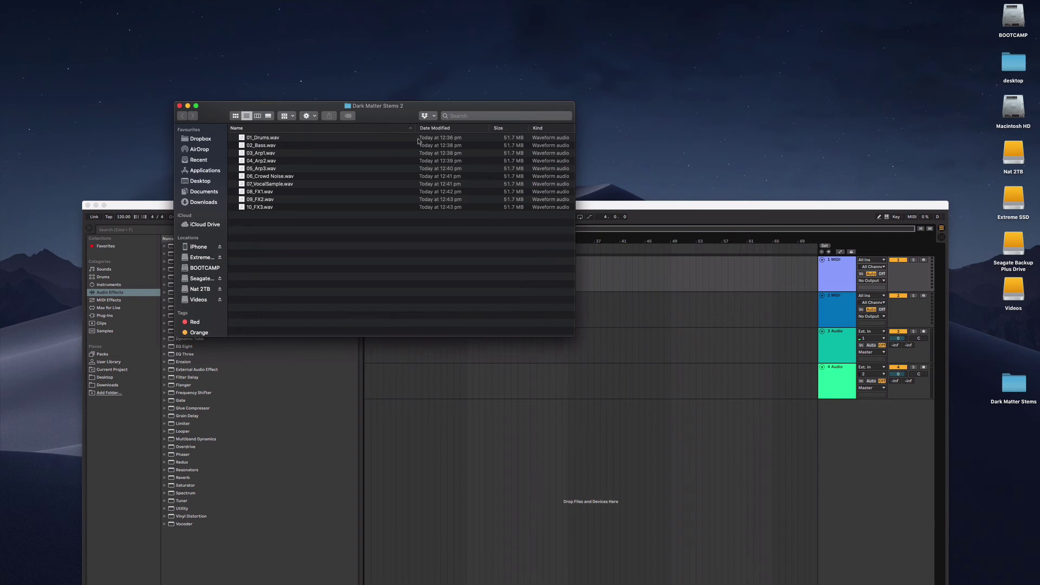
left_click_drag(281, 106, 212, 12)
left_click_drag(258, 131, 303, 43)
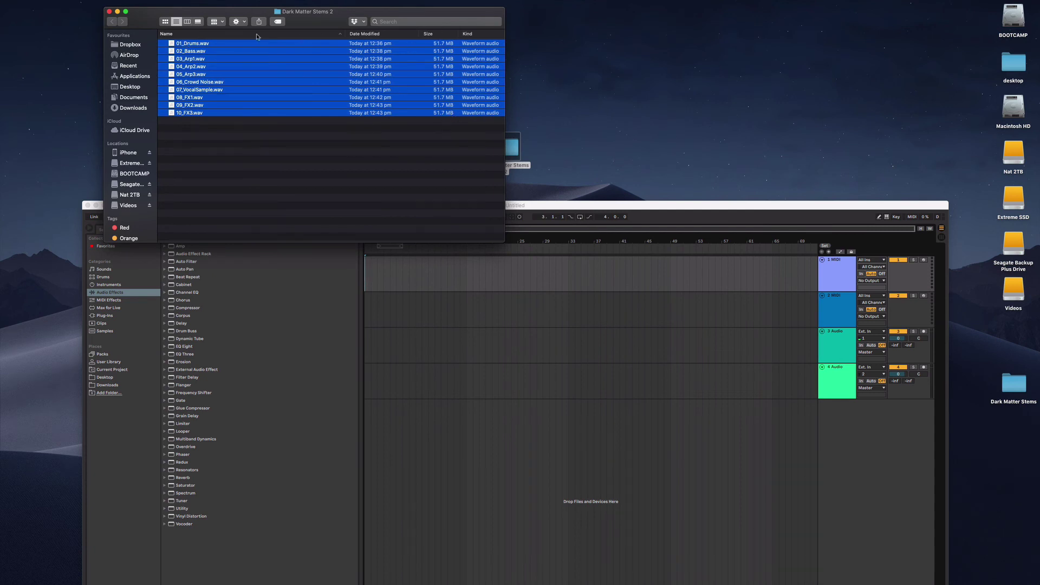
left_click_drag(171, 44, 366, 281)
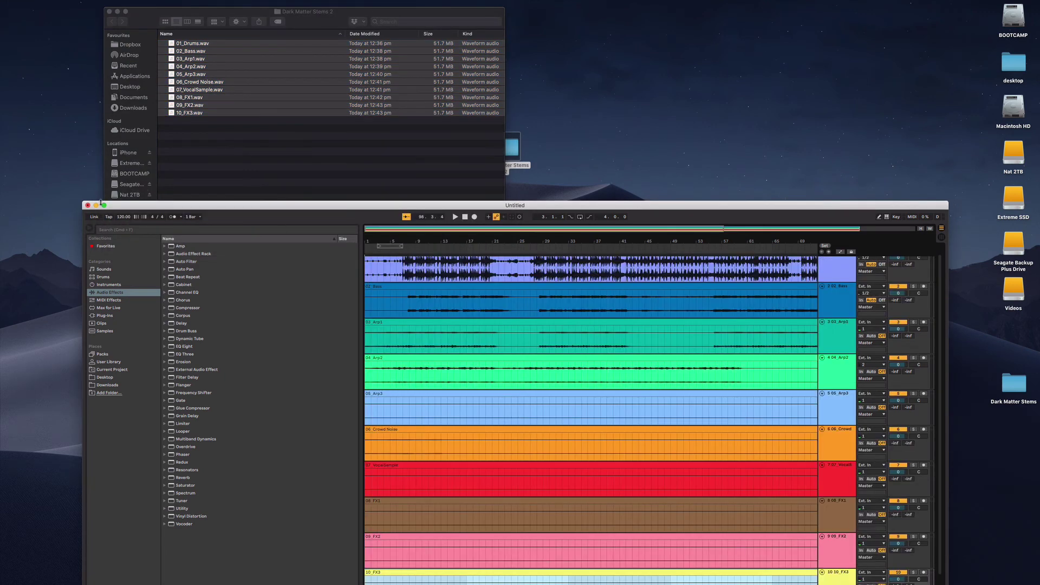
Step: Make Live fill the screen, zoom out to full clip lengths, and select the 05_Arp3 clip
left_click(105, 205)
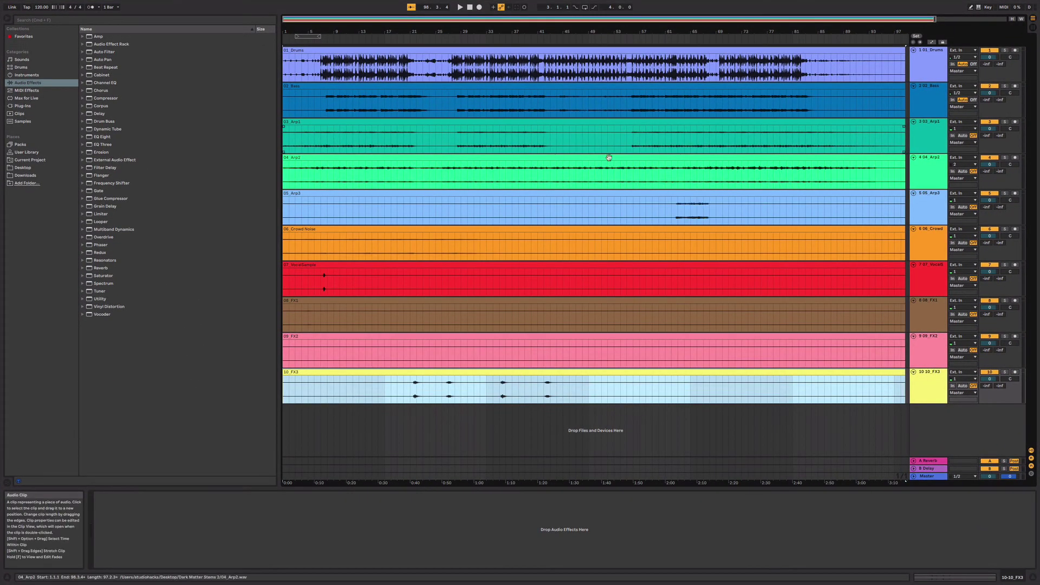
left_click_drag(617, 30, 617, 21)
left_click(746, 206)
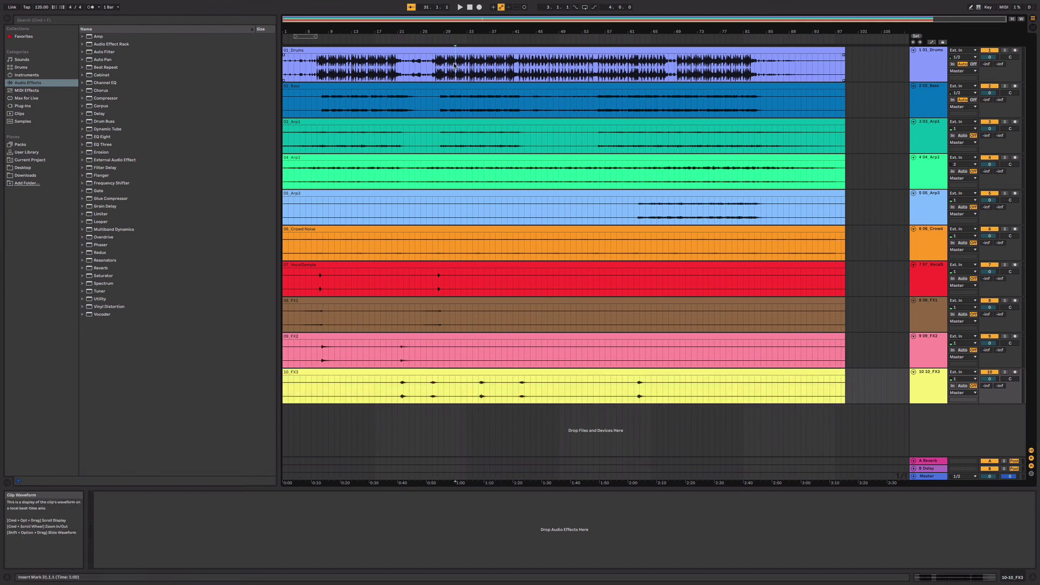
Step: Play the stems from bar 16, then jump playback ahead to bar 35
left_click(358, 65)
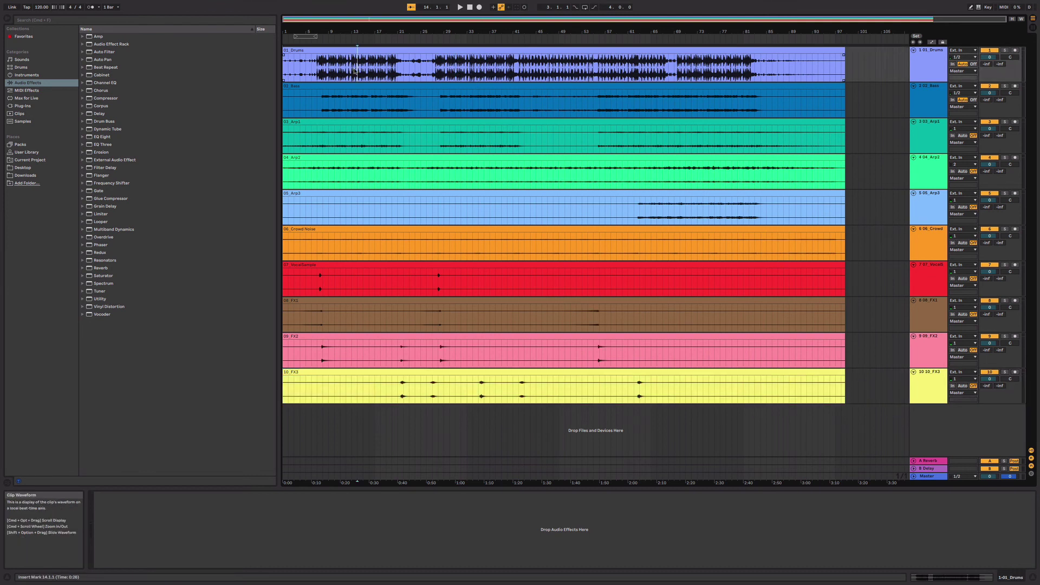
mouse_move(98, 2)
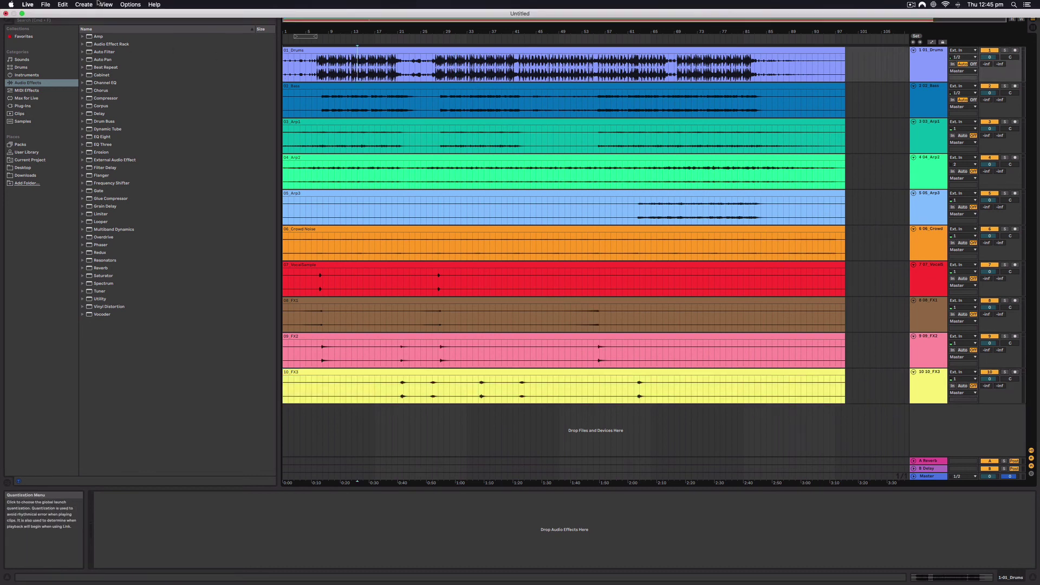
left_click(369, 68)
key("space")
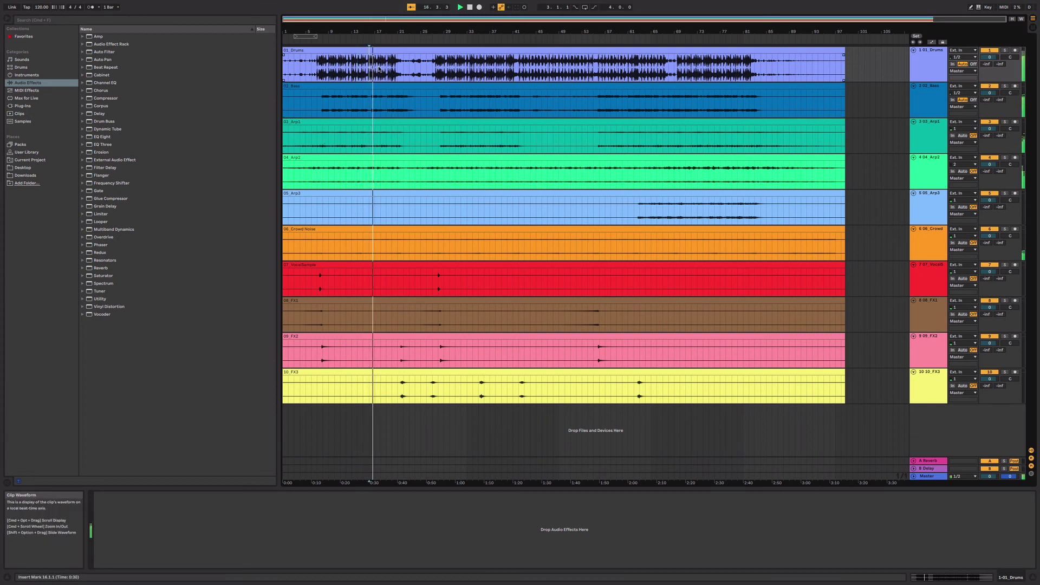
left_click(478, 66)
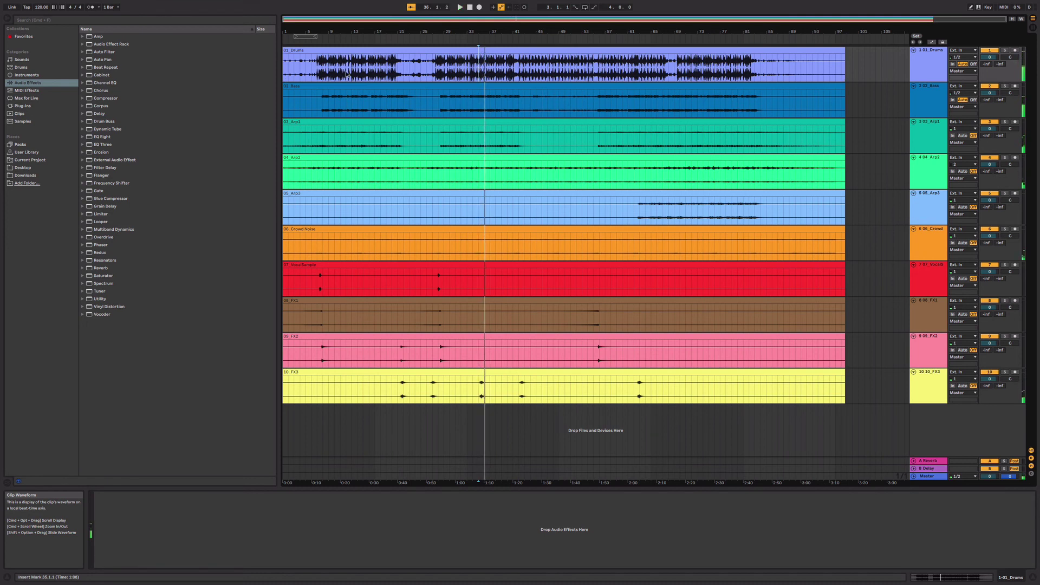
Step: Solo 01_Drums, then 03_Arp1 while playing, stop playback and unsolo 03_Arp1
left_click(1004, 50)
key("space")
key("space")
left_click(1005, 121)
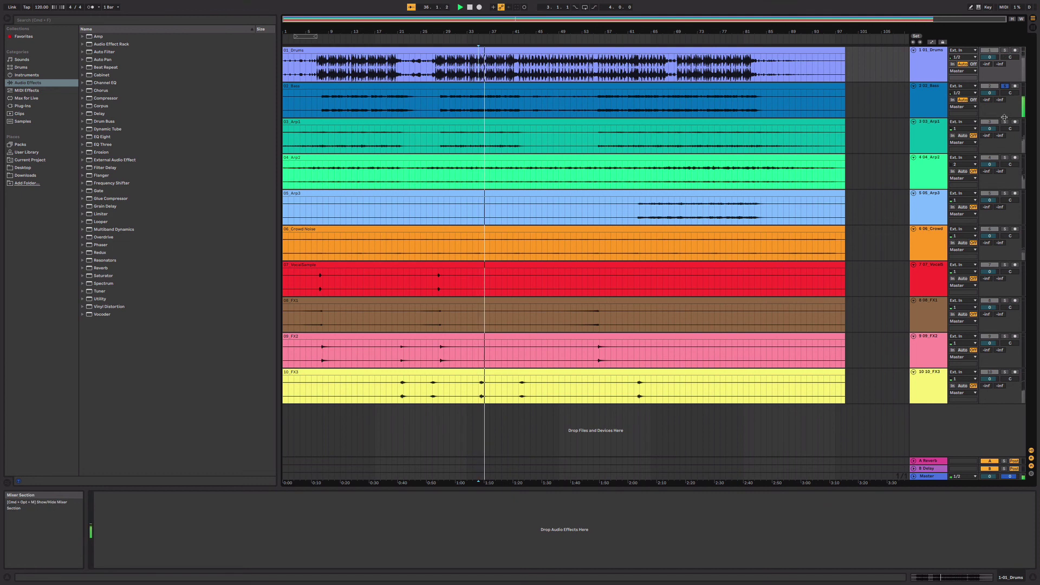
key("space")
left_click(1004, 121)
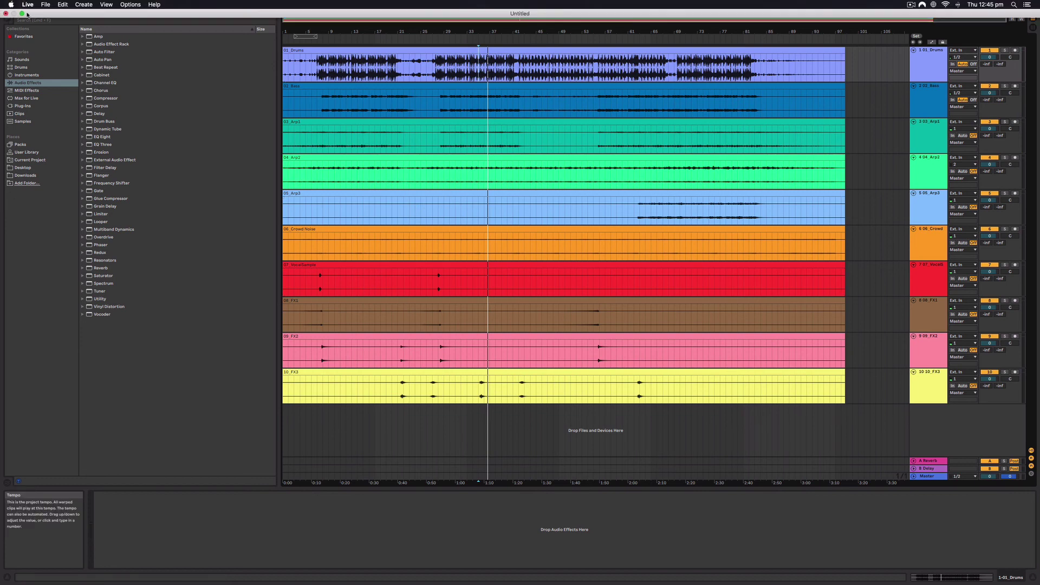
Step: Exit Live's full screen and position the Dark Matter Stems 2 Finder window over it, files deselected
left_click(29, 16)
left_click(303, 12)
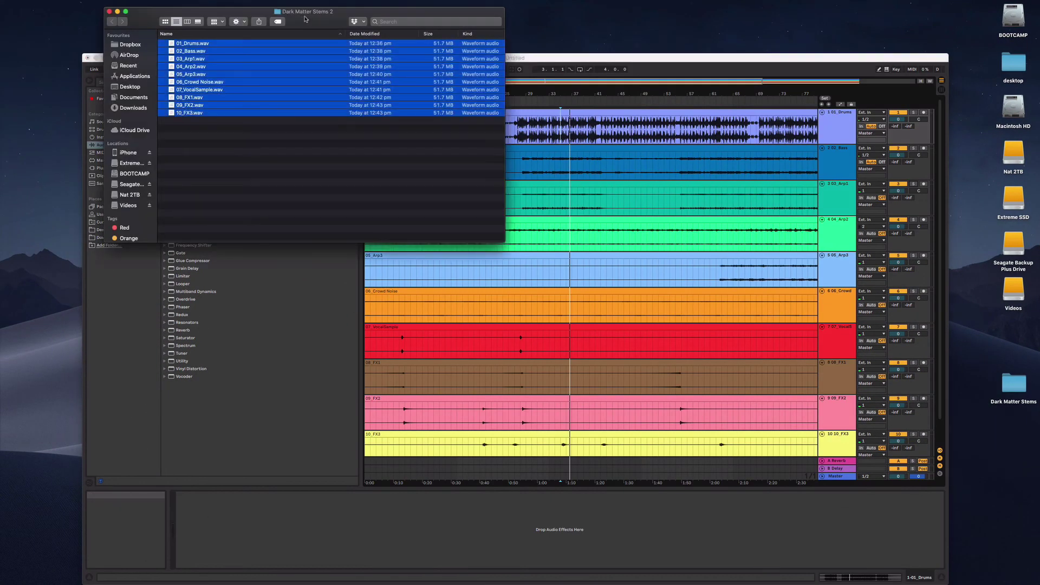
left_click_drag(303, 11, 338, 56)
left_click(277, 197)
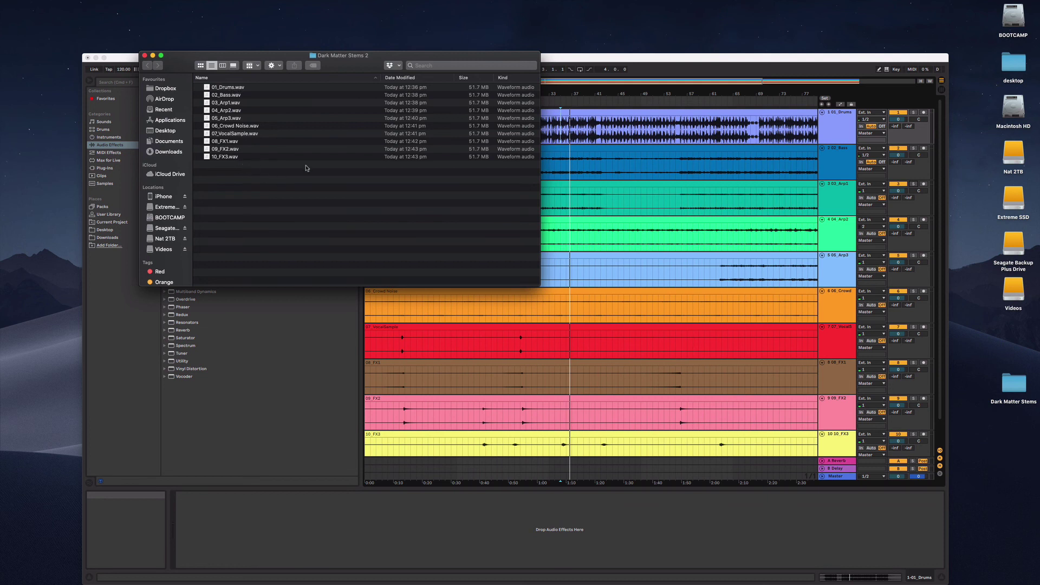
left_click_drag(360, 65, 342, 31)
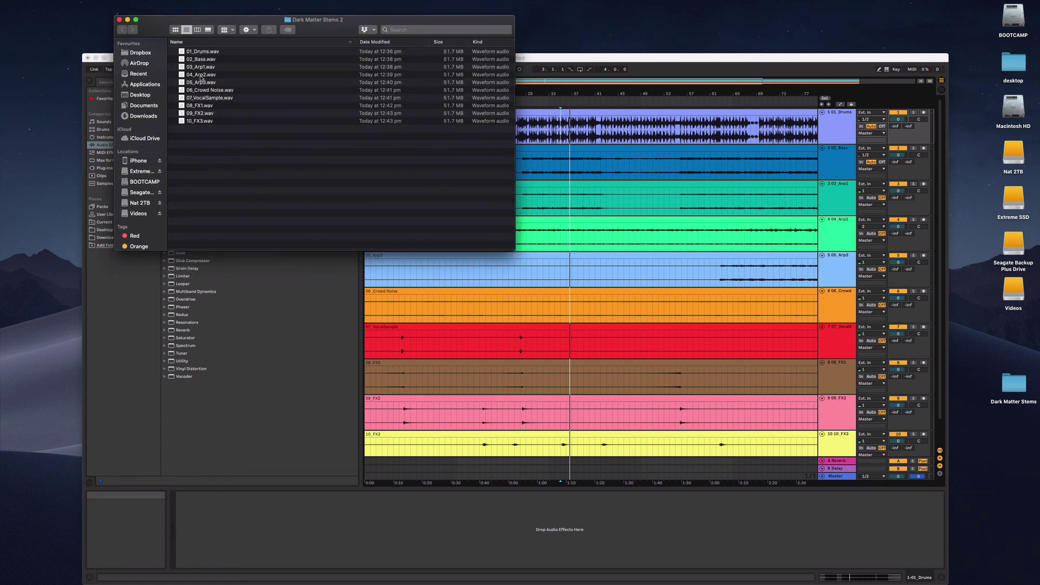